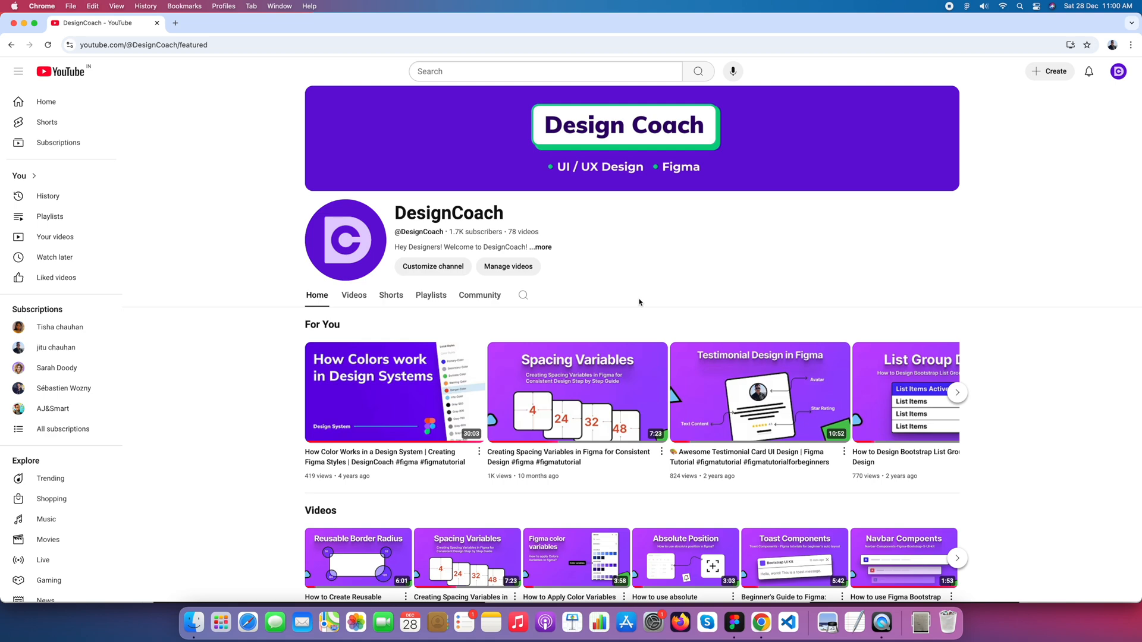
Step: Switch to Figma and examine the hand-drawn sketch of the remaining homepage sections beside the Homepage frame
left_click(735, 623)
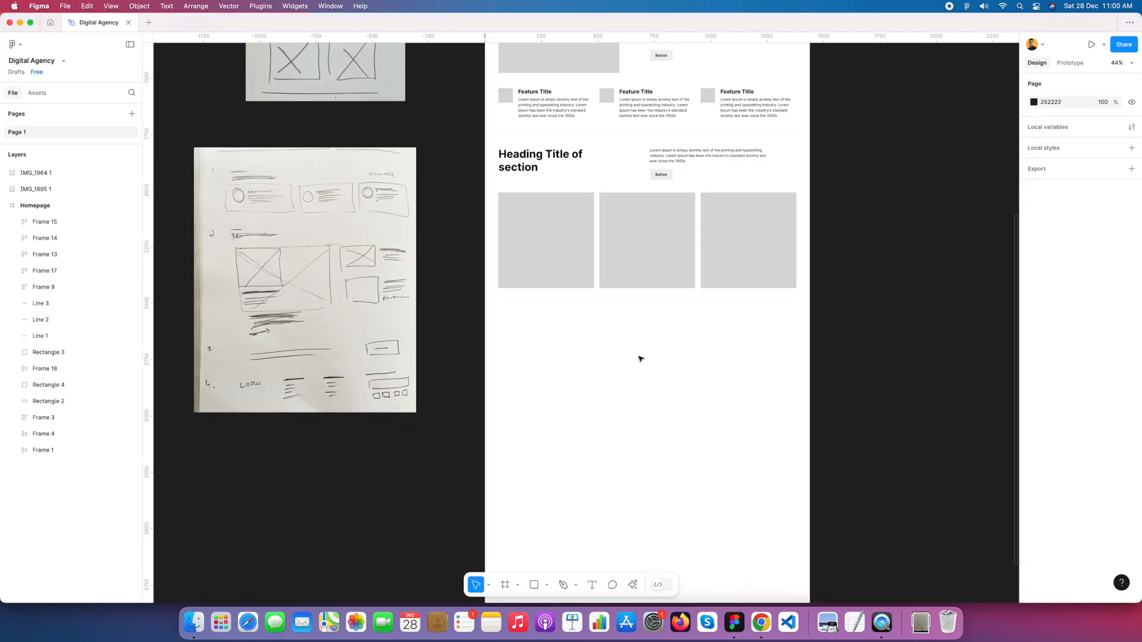
scroll(661, 351, "down", 4)
left_click_drag(672, 158, 588, 238)
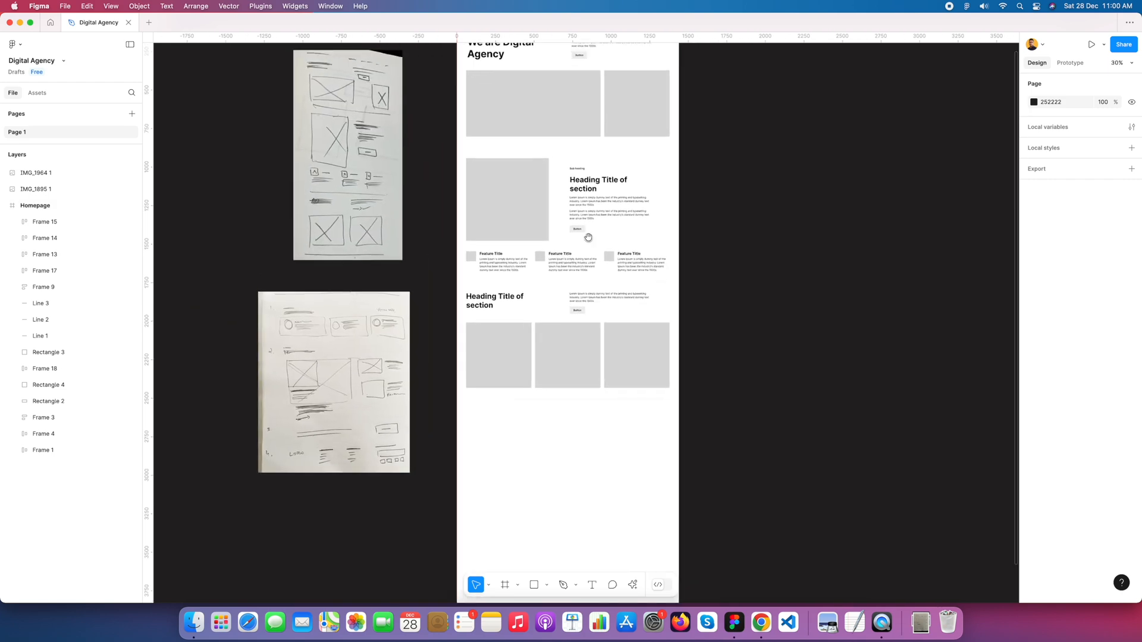
scroll(339, 336, "up", 5)
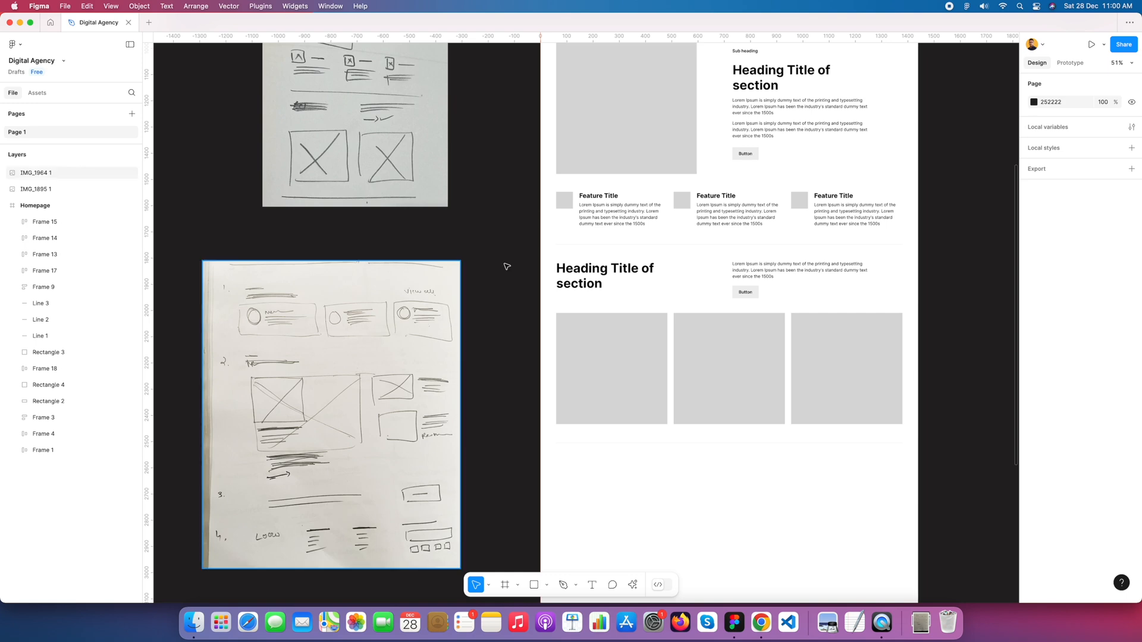
scroll(670, 274, "down", 2)
scroll(767, 271, "right", 5)
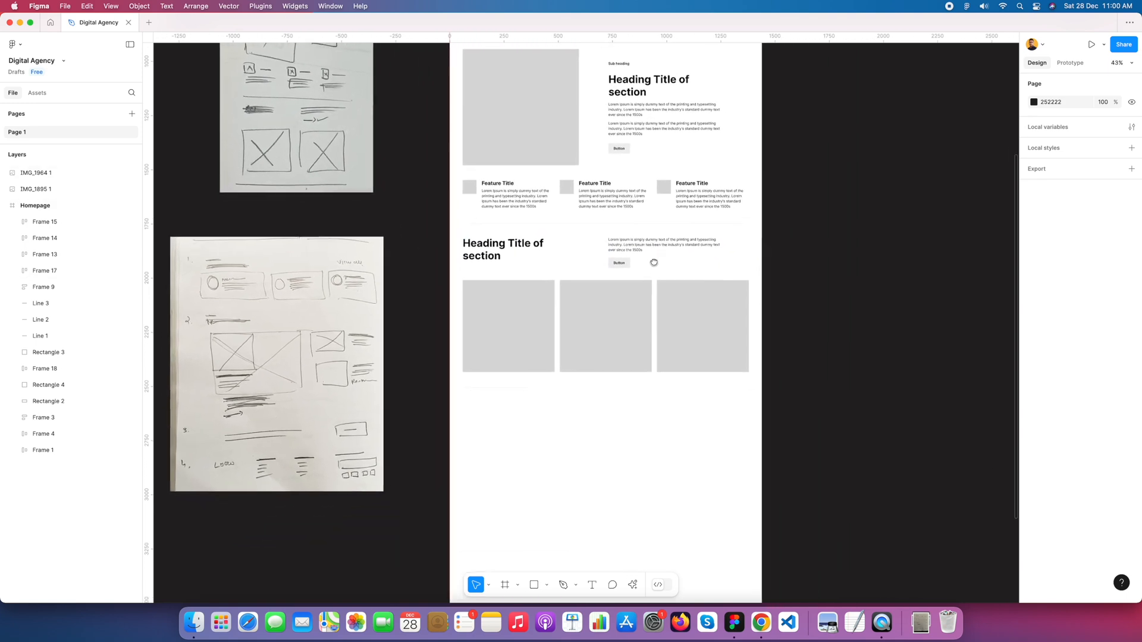
left_click(251, 257)
scroll(228, 261, "up", 5)
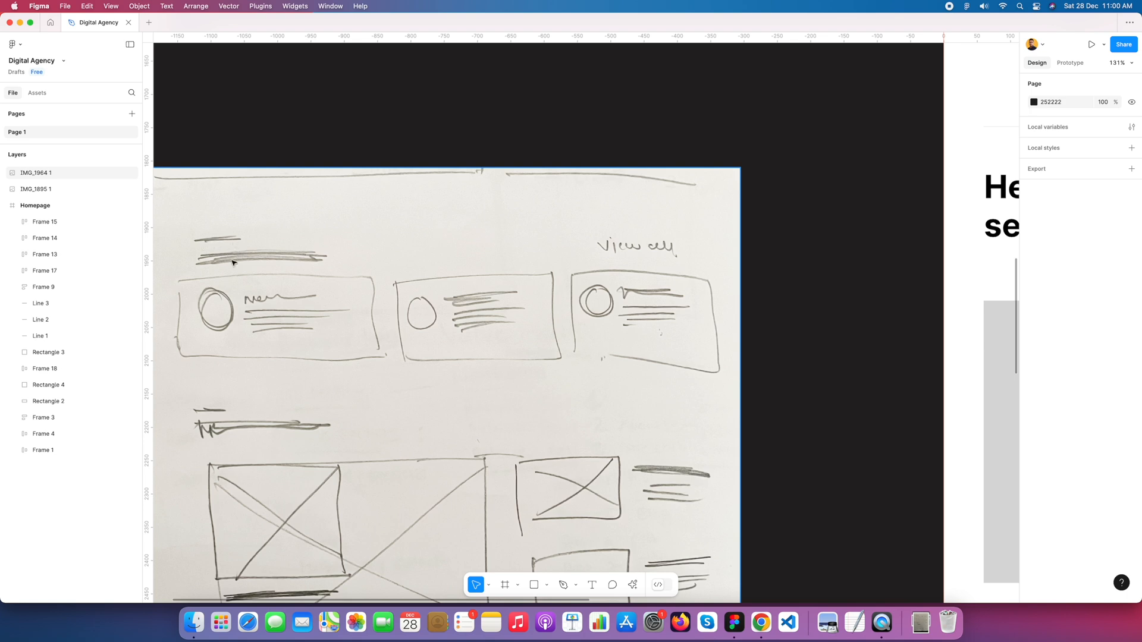
scroll(299, 258, "down", 10)
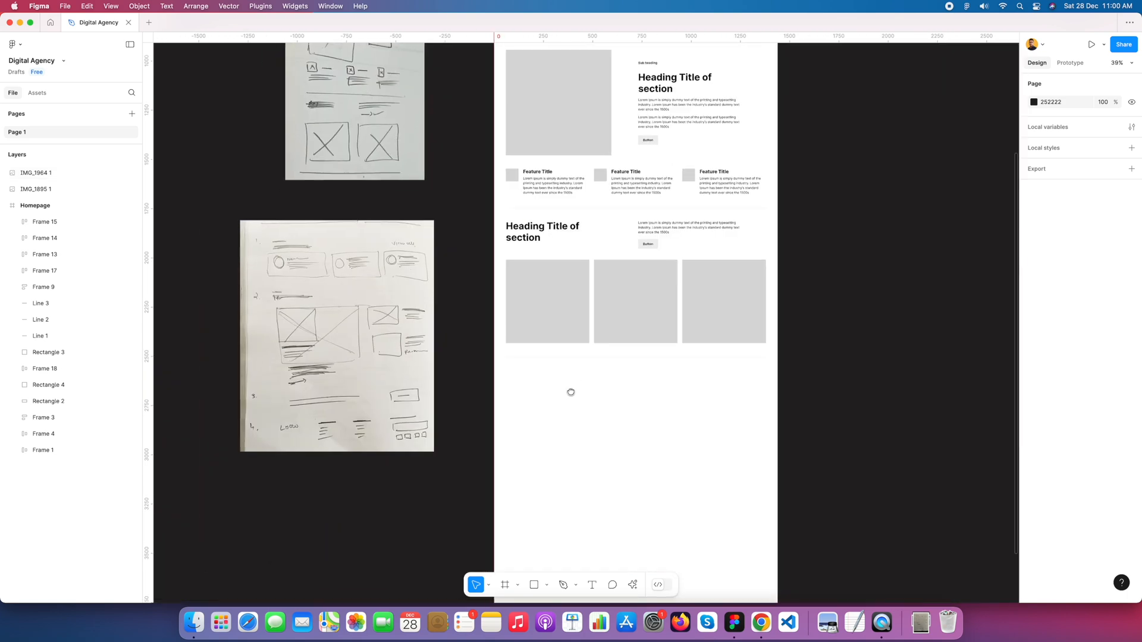
Step: Duplicate the section heading row and place the copy below the three grey rectangles at Y 2578
left_click(670, 235)
left_click_drag(666, 235, 665, 370)
scroll(665, 369, "up", 4)
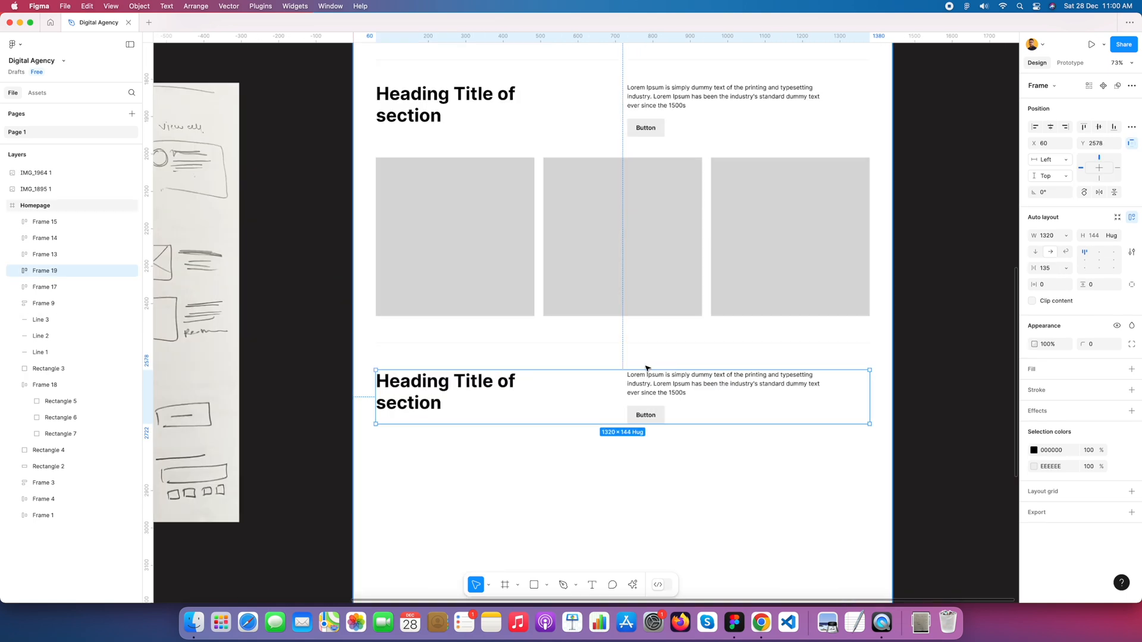
scroll(647, 368, "down", 3)
left_click_drag(656, 269, 728, 271)
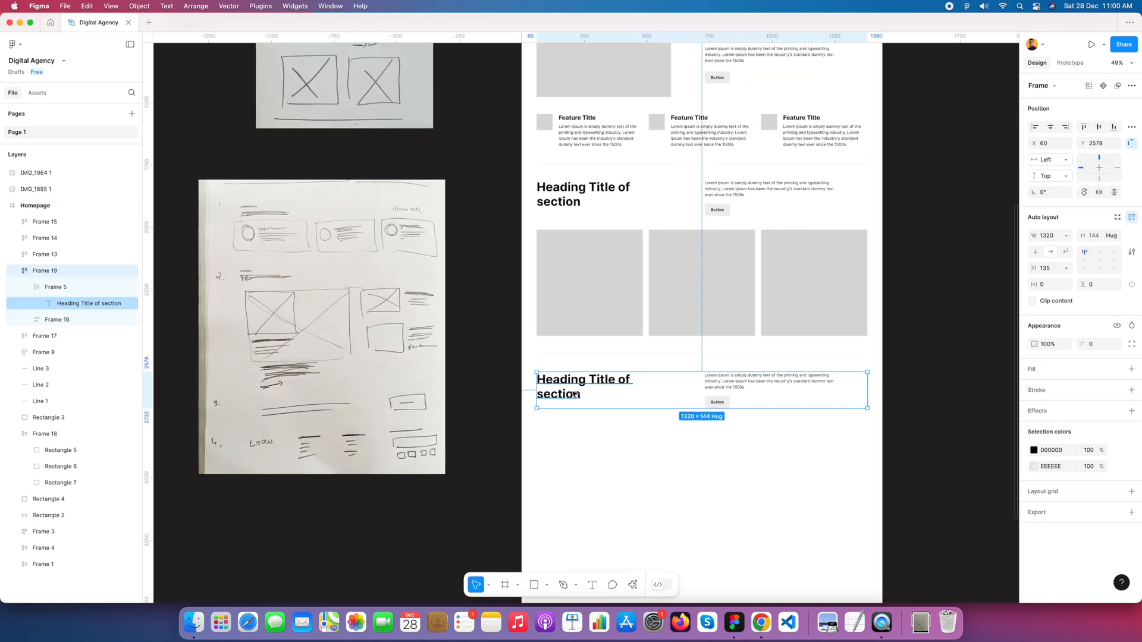
Step: Delete the Lorem Ipsum paragraph from the copied heading row
double_click(572, 392, "super")
key("Escape")
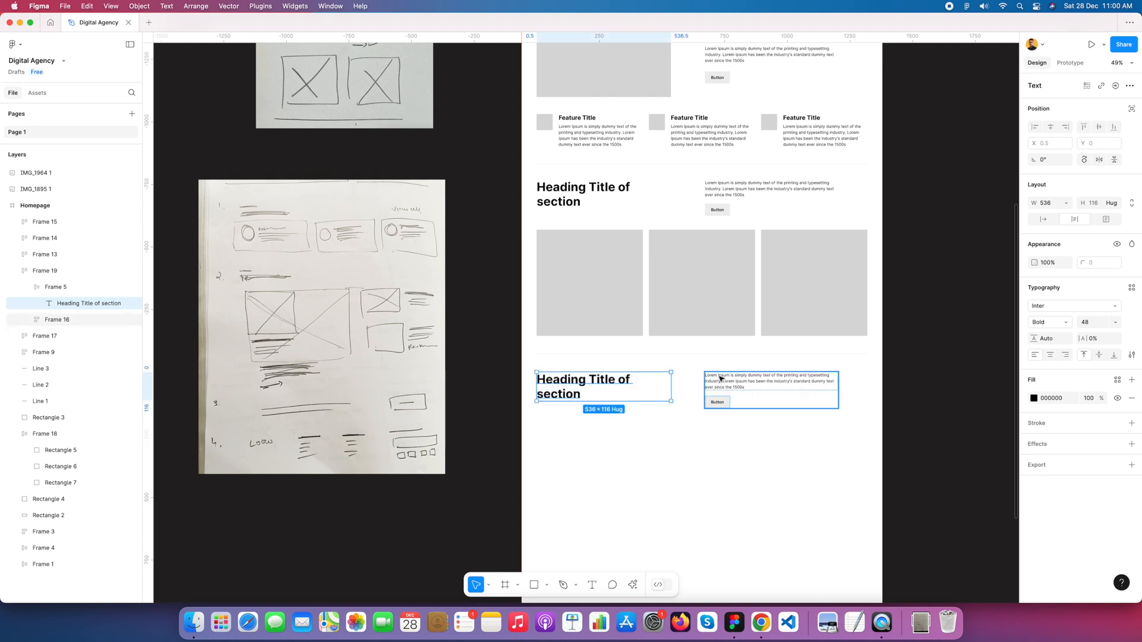
double_click(720, 378)
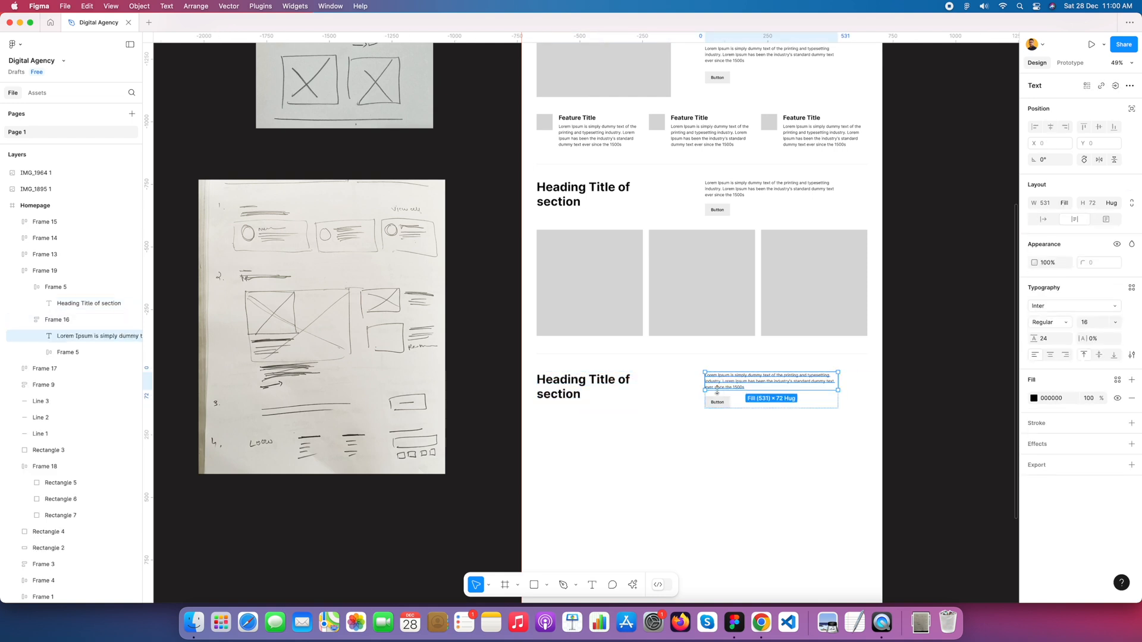
key("Delete")
Step: Right-align the button inside its frame and set the copied heading row's horizontal spacing to Auto
left_click(729, 381)
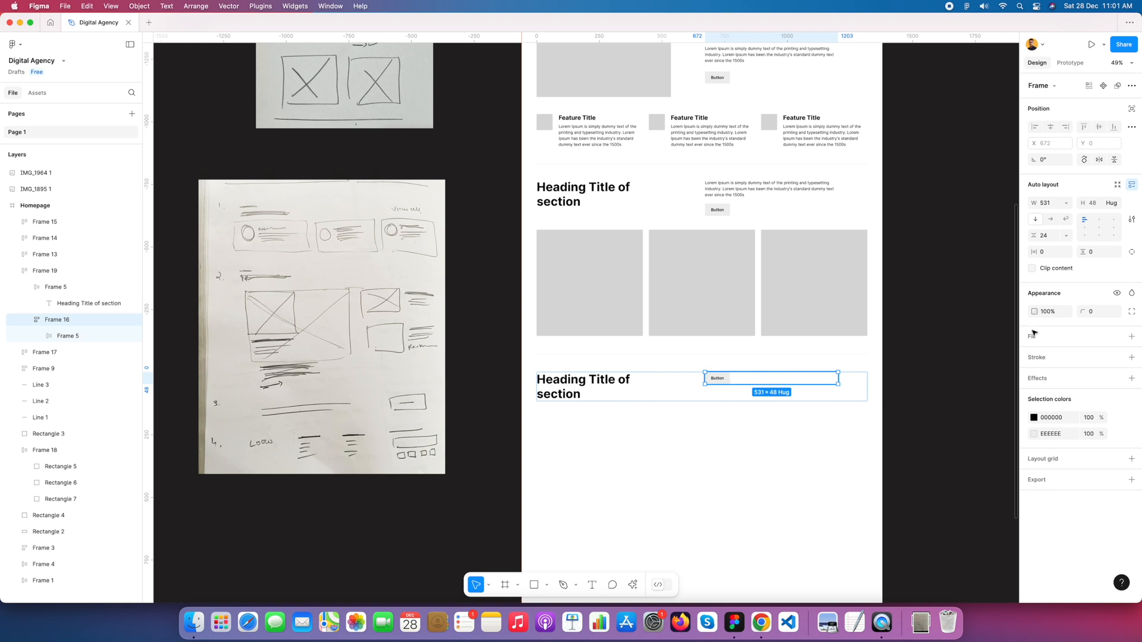
left_click(1115, 221)
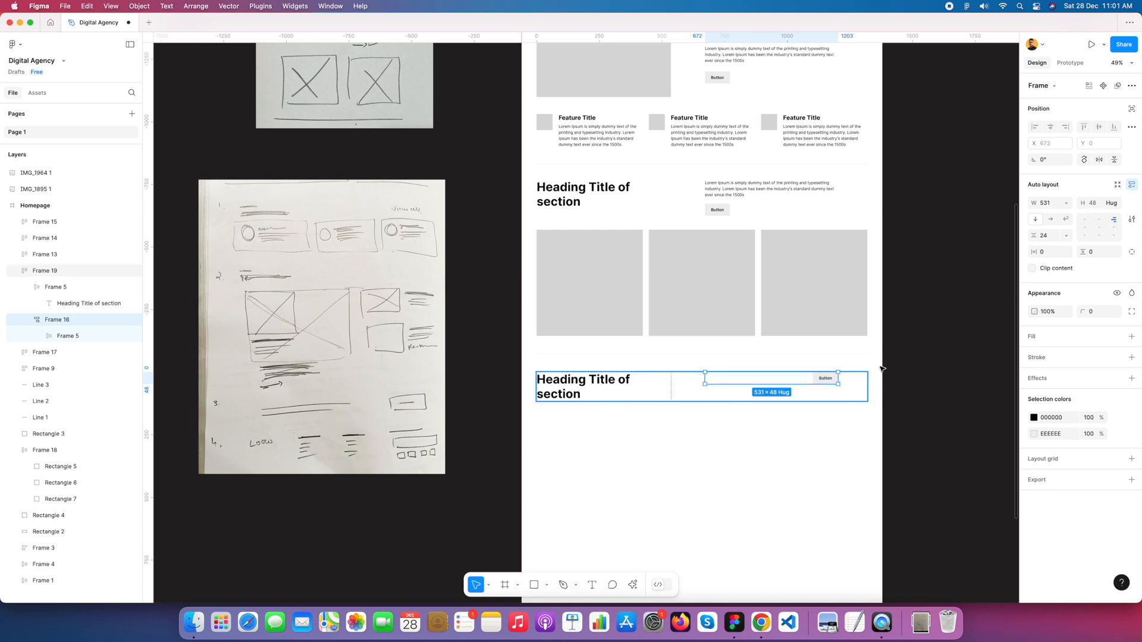
left_click(854, 396)
left_click(1042, 268)
type("au")
key("Tab")
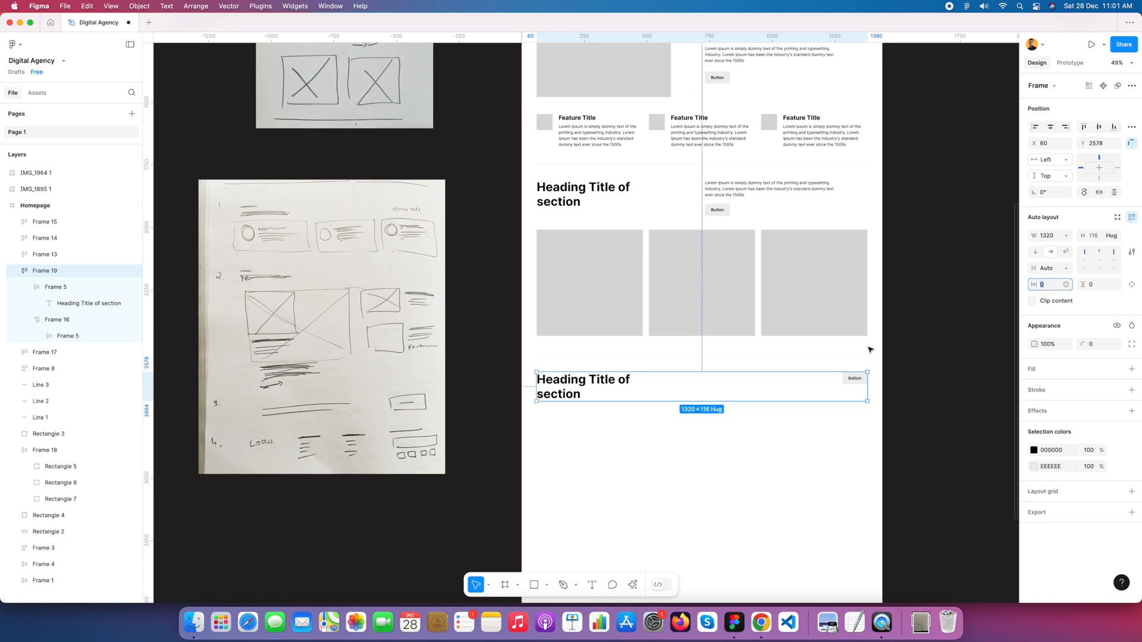
Step: Delete the button's frame from the copied heading row and align the remaining heading to the row's left
scroll(844, 402, "up", 5)
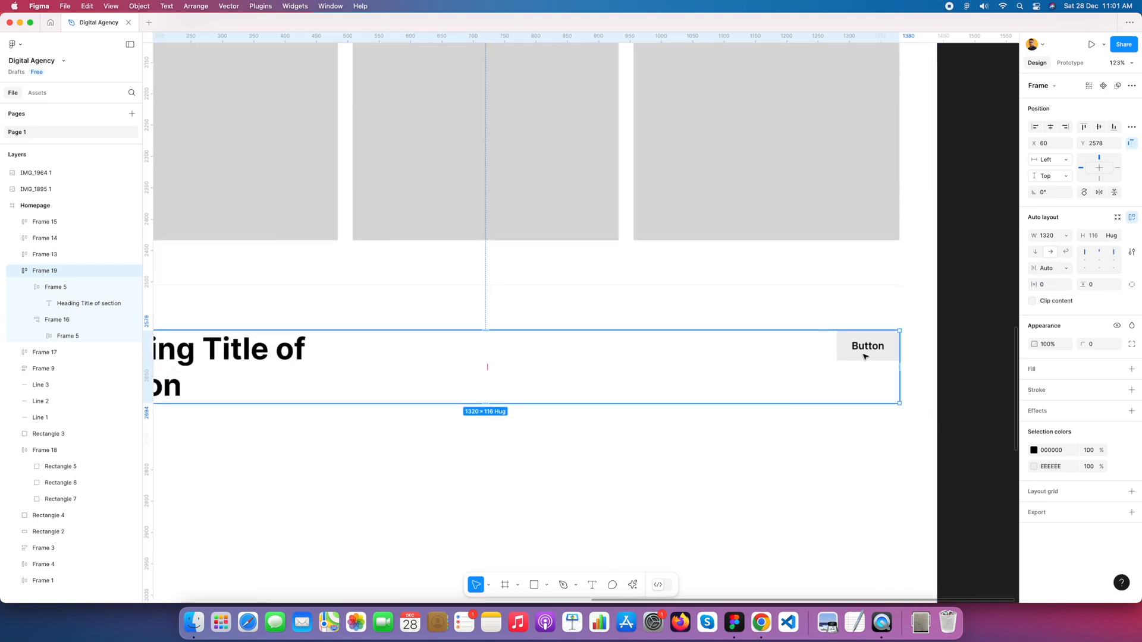
left_click(864, 357)
key("BackSpace")
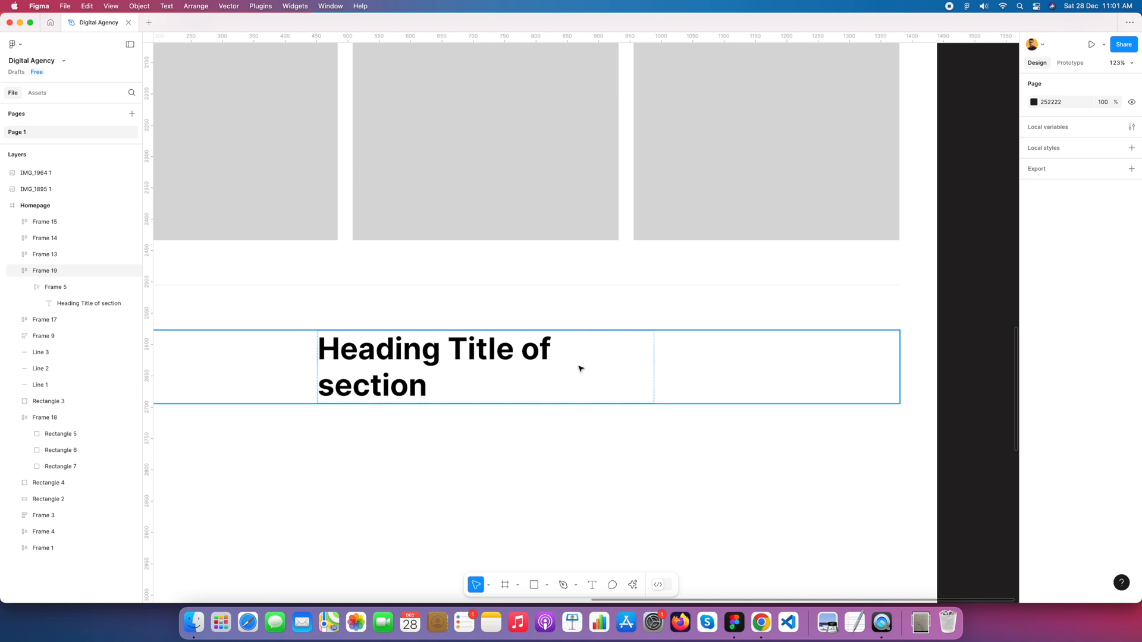
left_click(655, 372)
scroll(655, 372, "down", 5)
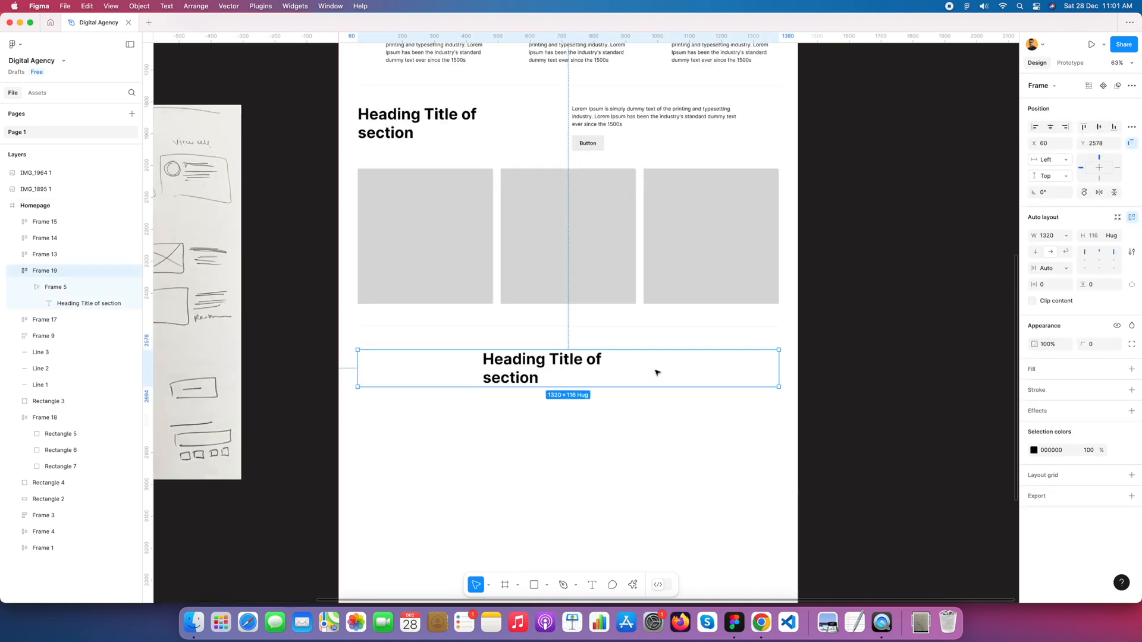
left_click(1085, 254)
left_click(586, 426)
scroll(568, 413, "down", 3)
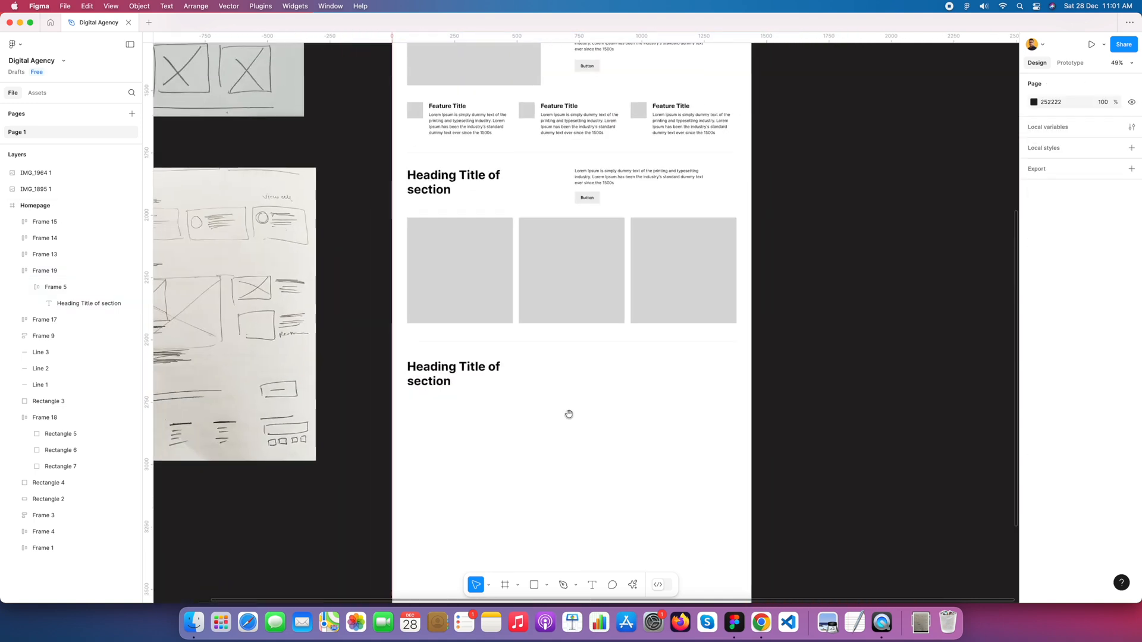
Step: Add a "View All" text on the empty area below the copied section heading
double_click(498, 382)
left_click(557, 433)
key("t")
left_click(557, 432)
type("View All")
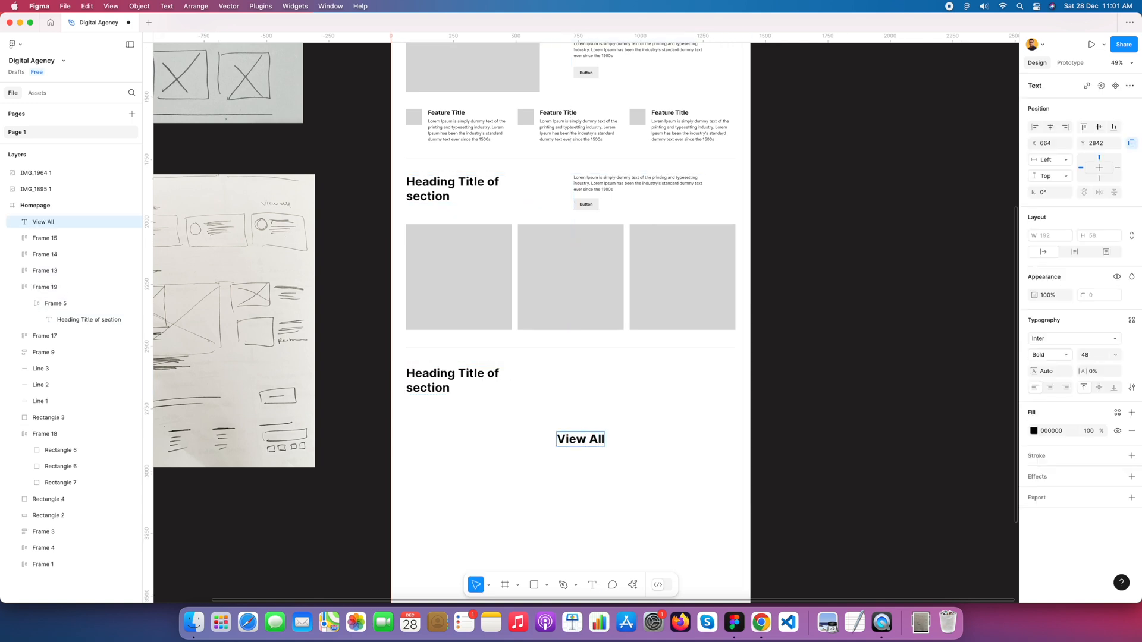
key("Escape")
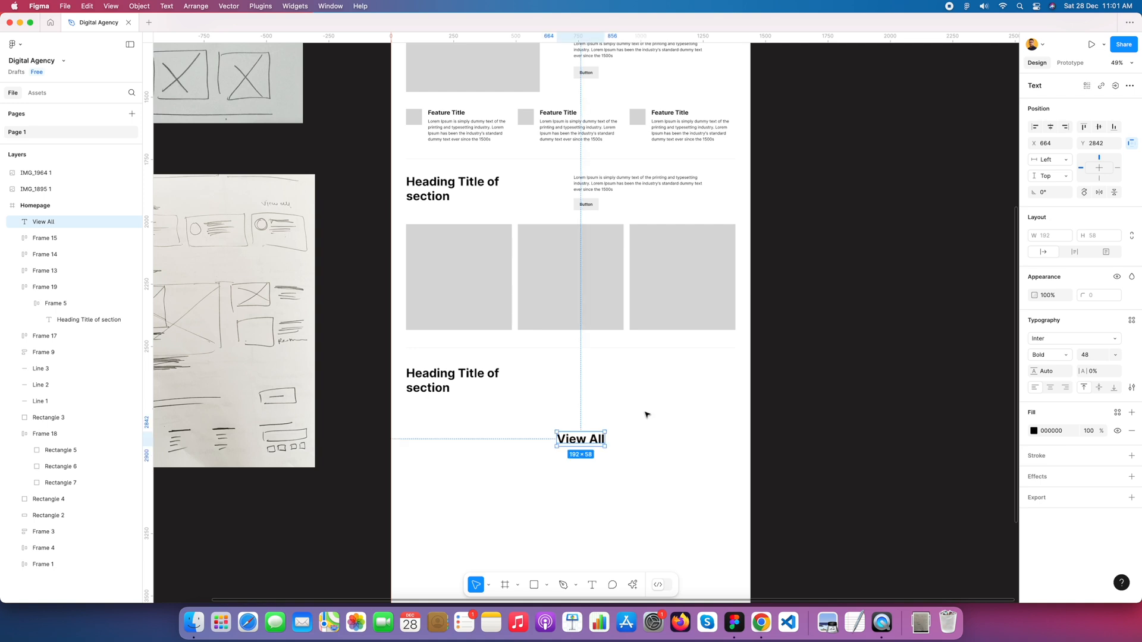
Step: Set the "View All" text's font size to 16 and choose its font weight
left_click(1117, 356)
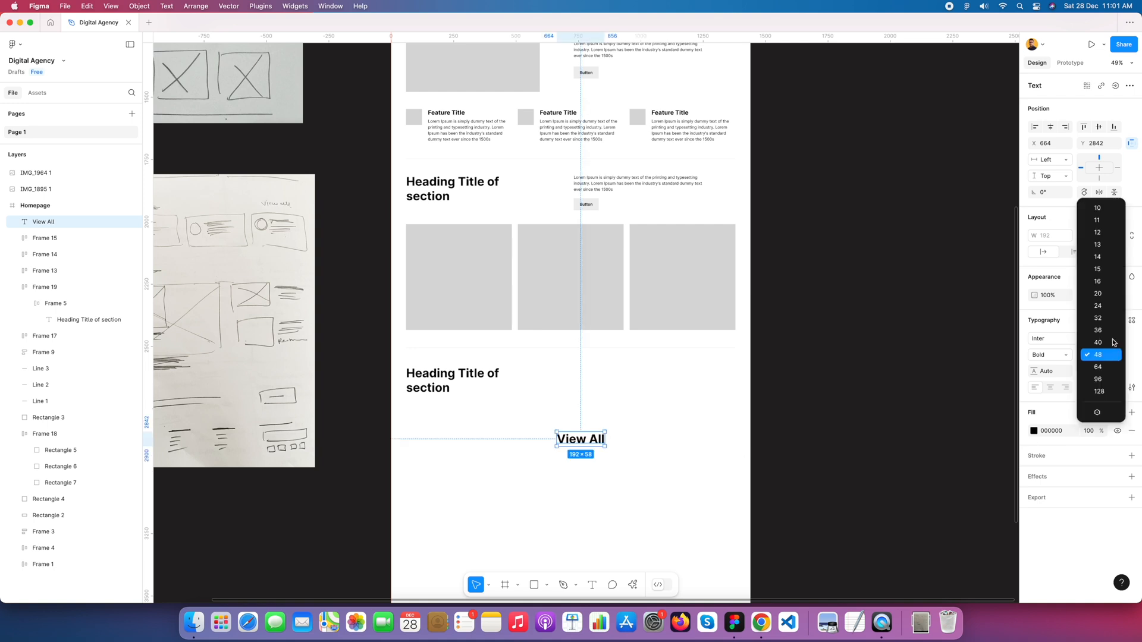
left_click(1108, 286)
left_click(1062, 355)
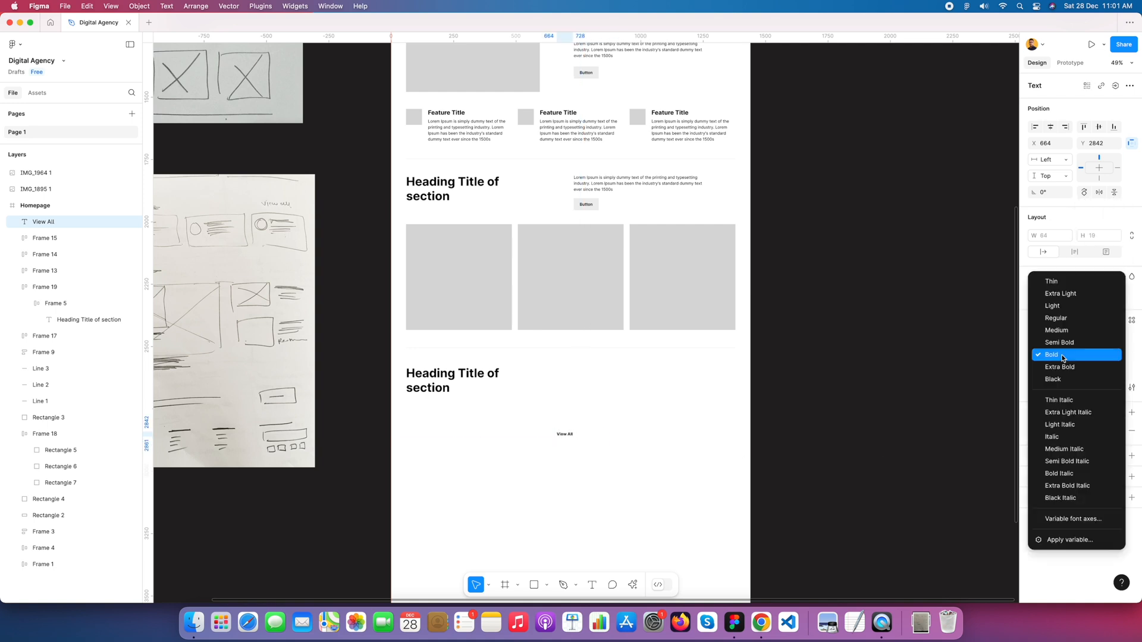
left_click(1062, 350)
left_click(604, 434)
Step: Move "View All" into the copied heading row, with the row's spacing set to Auto and its items vertically centred
left_click_drag(563, 434, 633, 387)
left_click(676, 380)
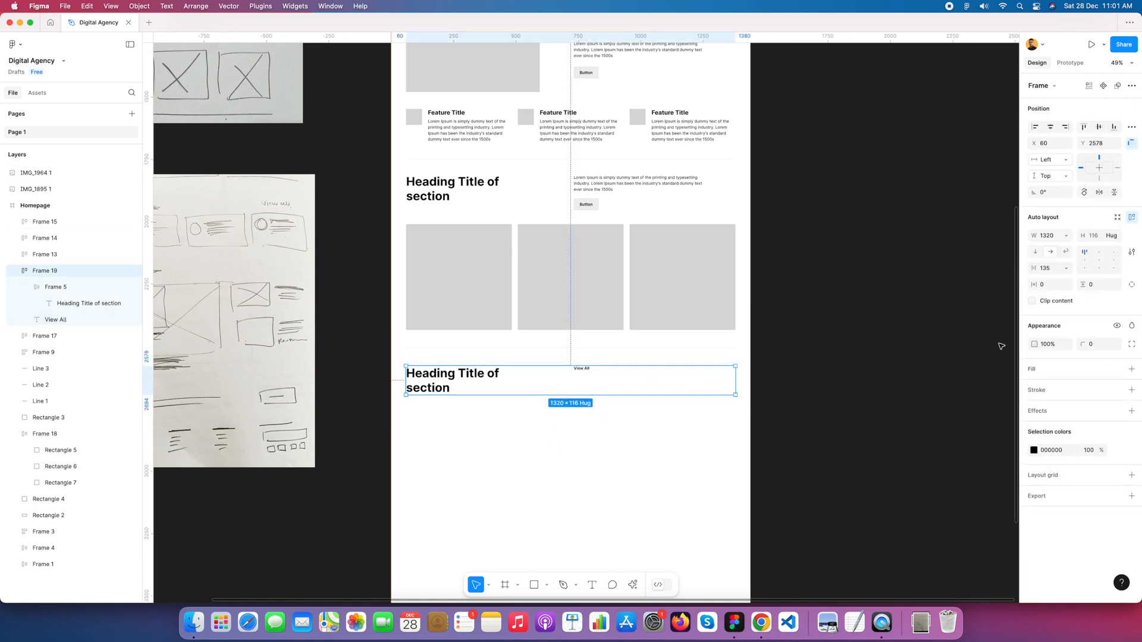
left_click(1048, 270)
type("auto")
key("Tab")
left_click(1099, 261)
scroll(693, 436, "left", 3)
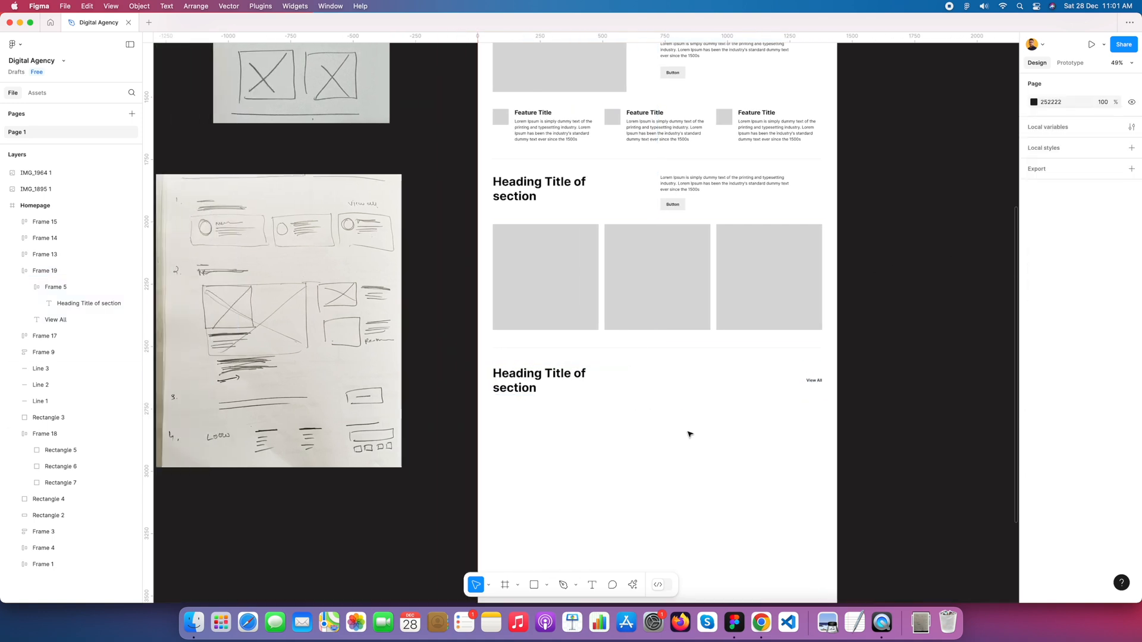
double_click(540, 377)
double_click(540, 377)
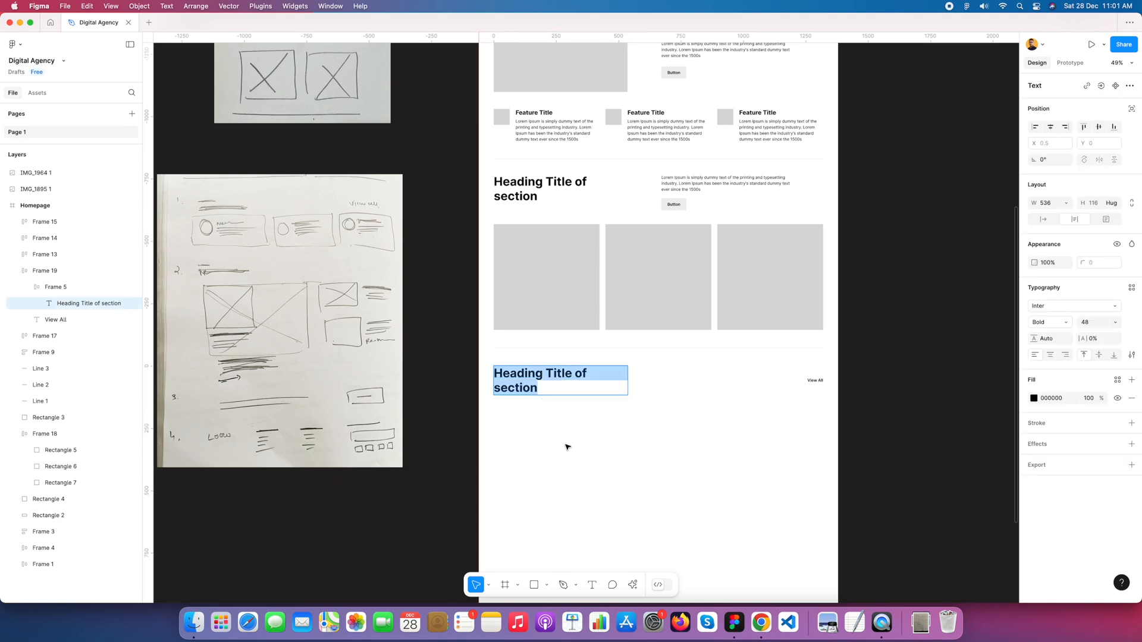
key("Escape")
Step: Copy the "Sub heading" text from the image section above into the new section's heading frame
scroll(688, 247, "up", 3)
left_click(683, 124)
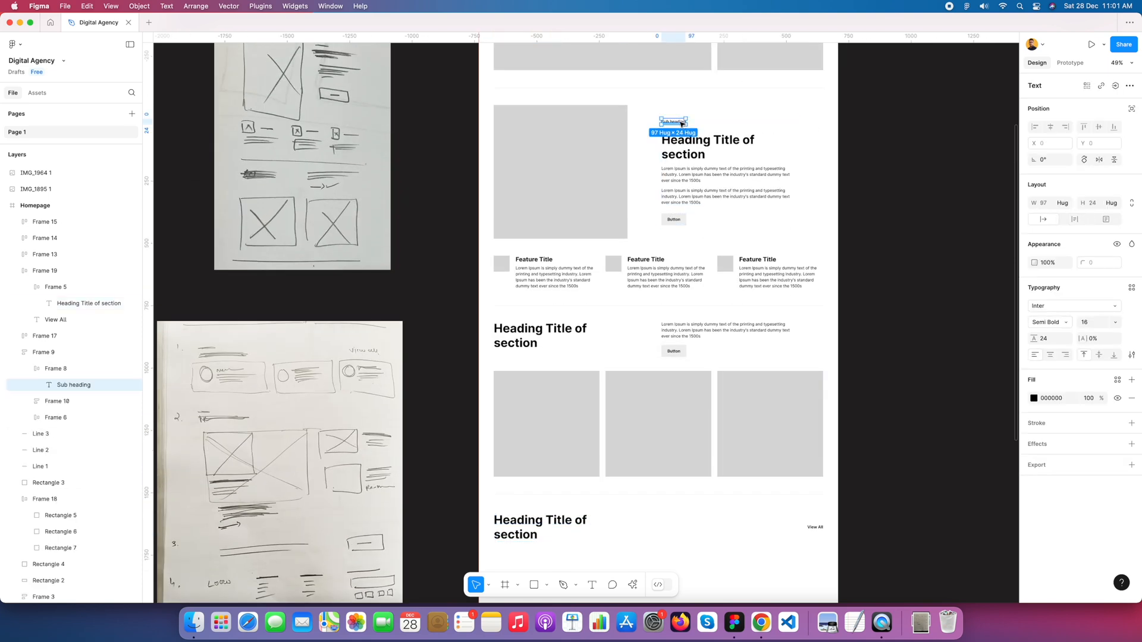
scroll(644, 290, "down", 3)
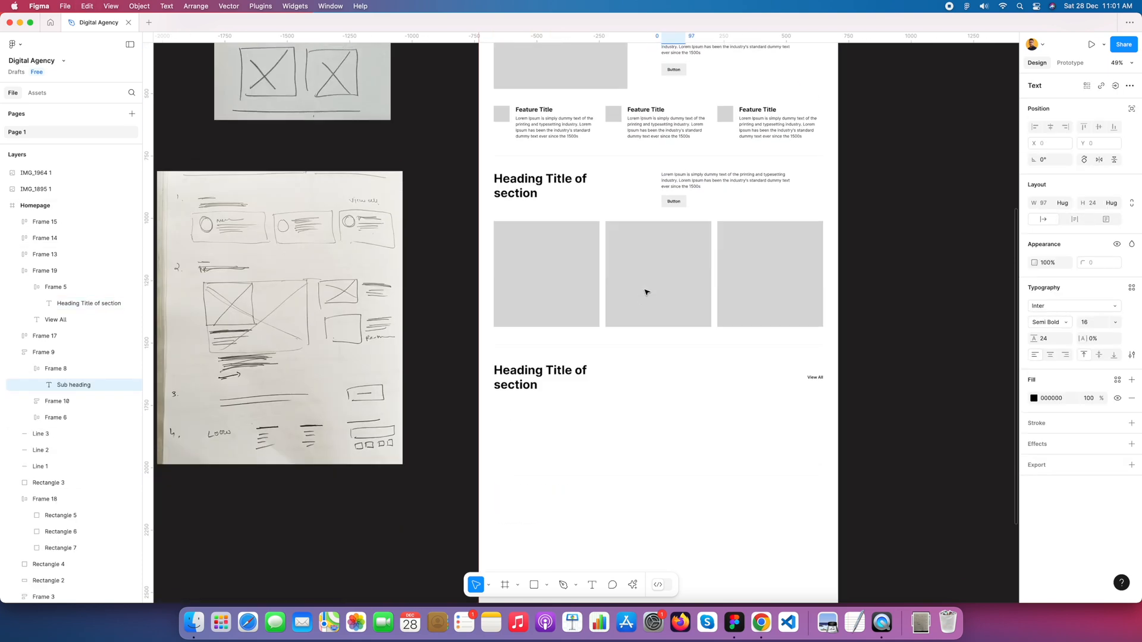
left_click(559, 368, "super")
scroll(600, 377, "up", 4)
key("super+v")
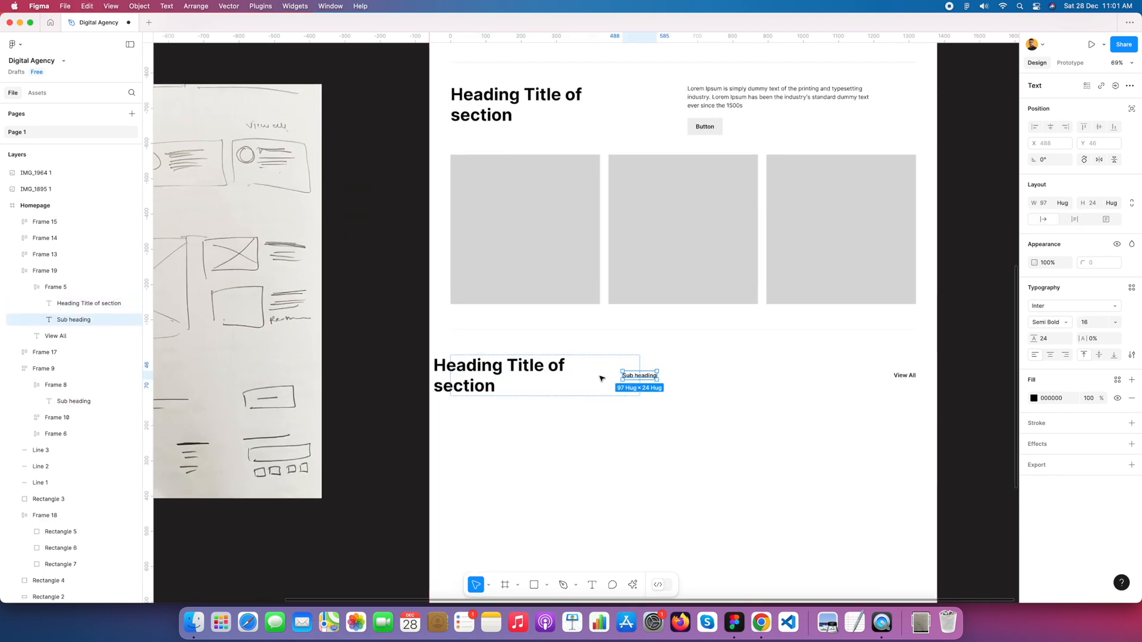
key("BackSpace")
left_click(526, 374)
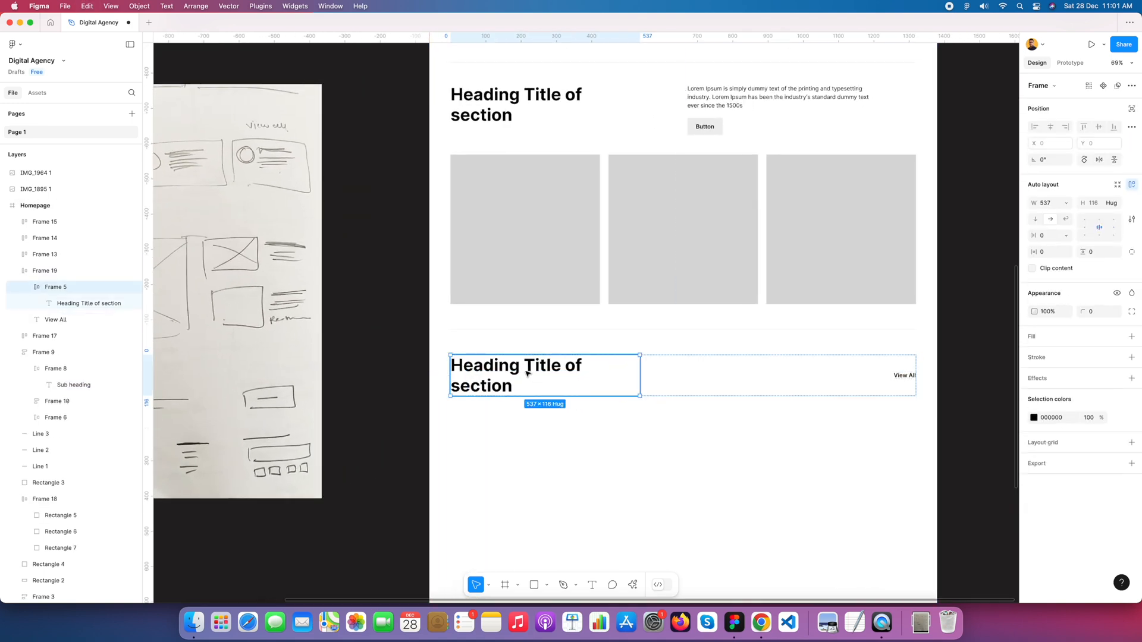
key("super+v")
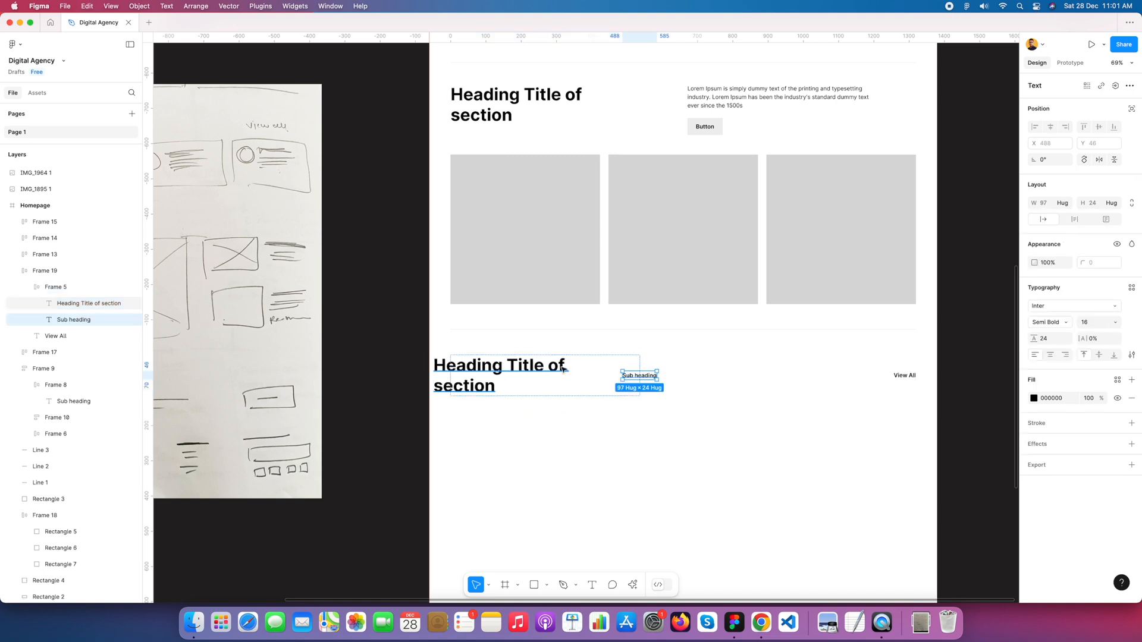
Step: Set the new section's heading frame to a vertical auto layout
left_click(627, 365)
left_click(1037, 223)
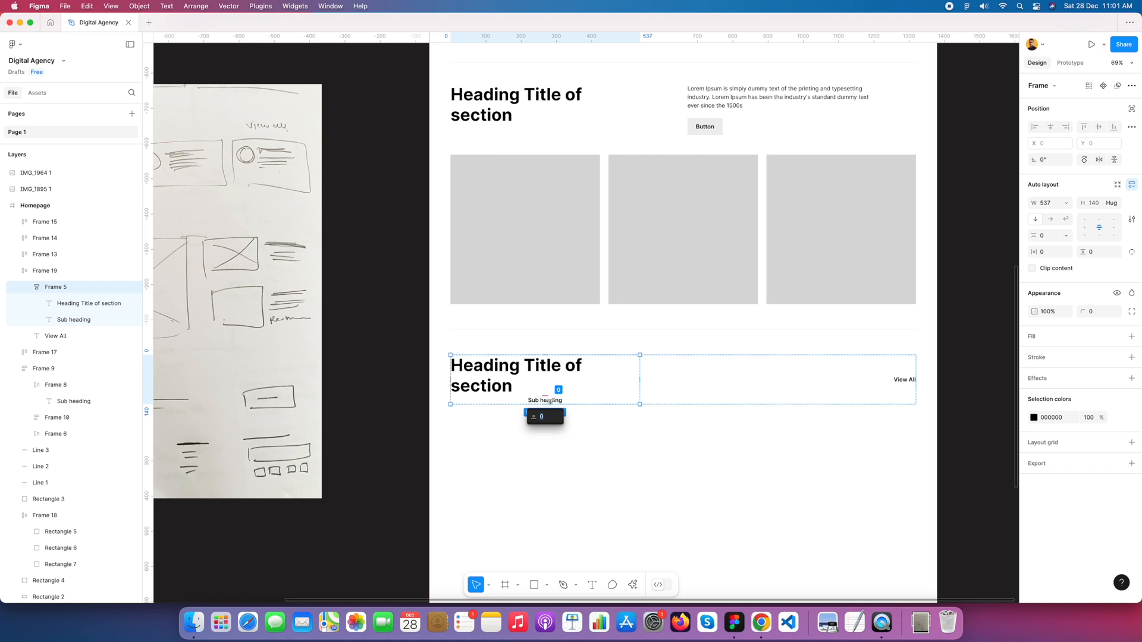
left_click(568, 445)
Step: Set the width of the pasted "Sub heading" text to Fill container
left_click(542, 398)
scroll(548, 403, "up", 1)
scroll(548, 403, "up", 5)
left_click(548, 403)
left_click(548, 403)
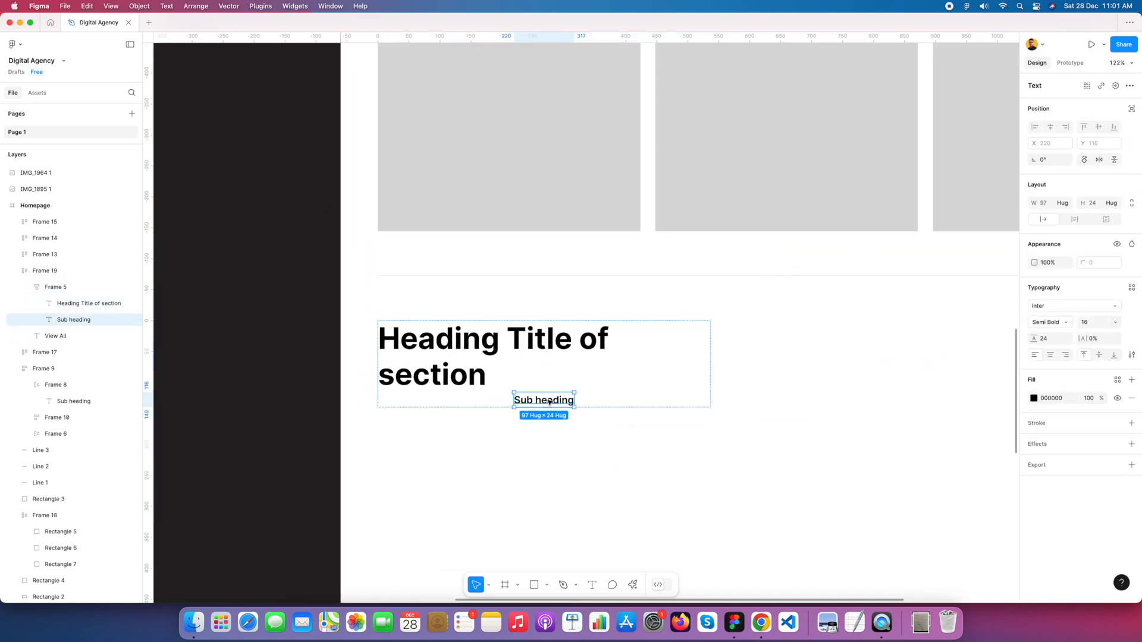
left_click(1074, 207)
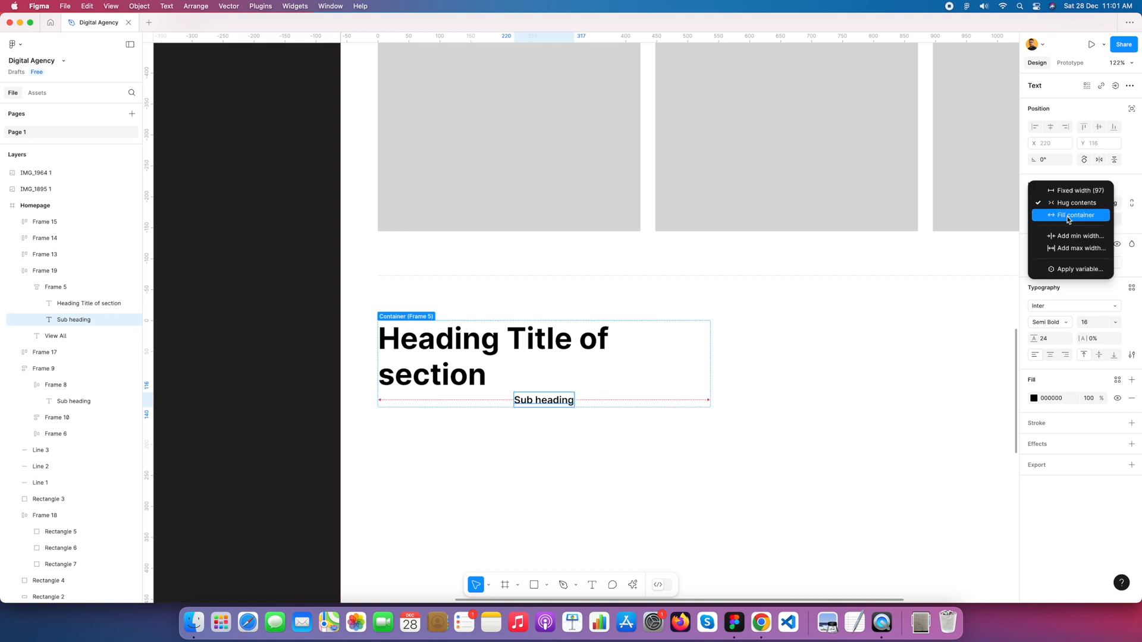
left_click(1069, 216)
left_click(604, 377)
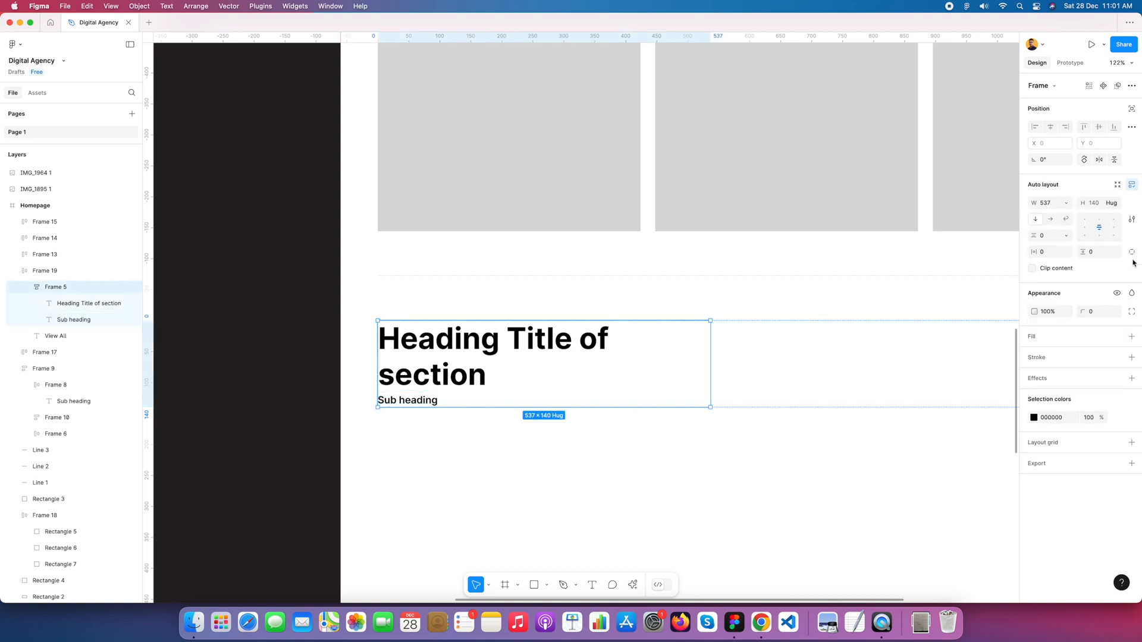
Step: Move the "Sub heading" text above the heading title in the new section
left_click(428, 402)
key("Up")
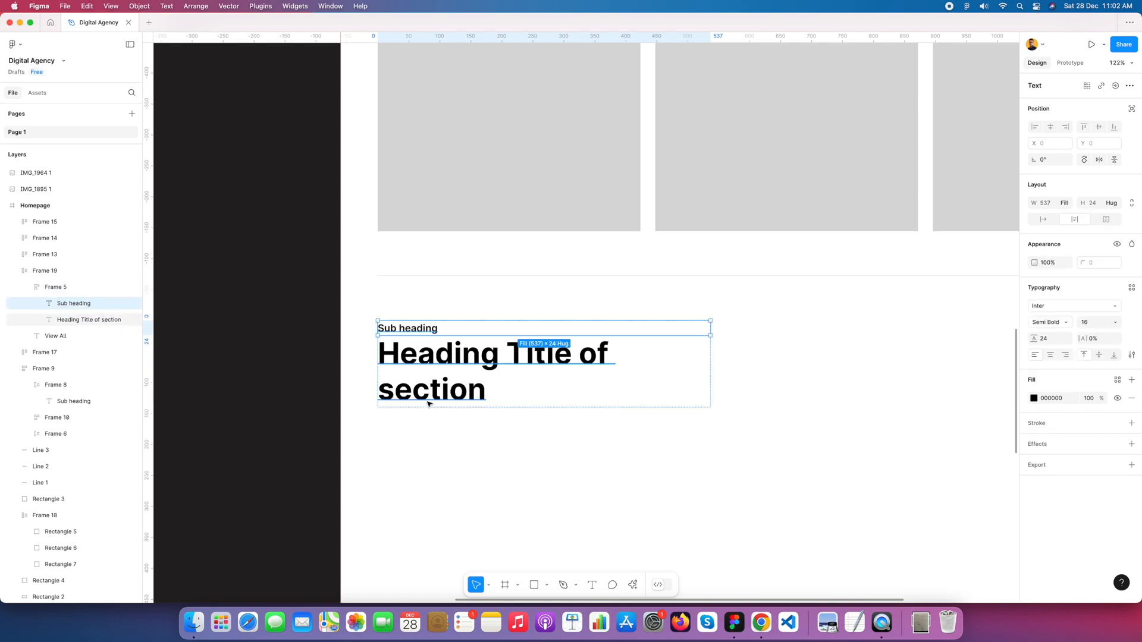
left_click(498, 452)
scroll(582, 395, "down", 5)
scroll(619, 394, "right", 3)
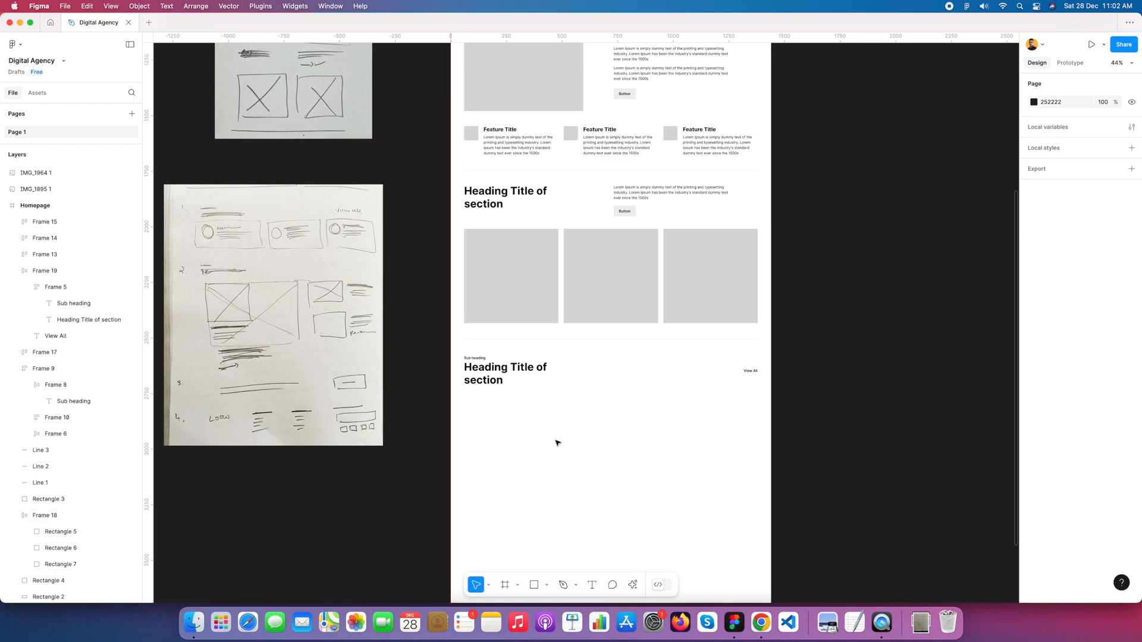
Step: Show the layout grids over the Homepage frame around the new "View All" section
left_click(512, 380)
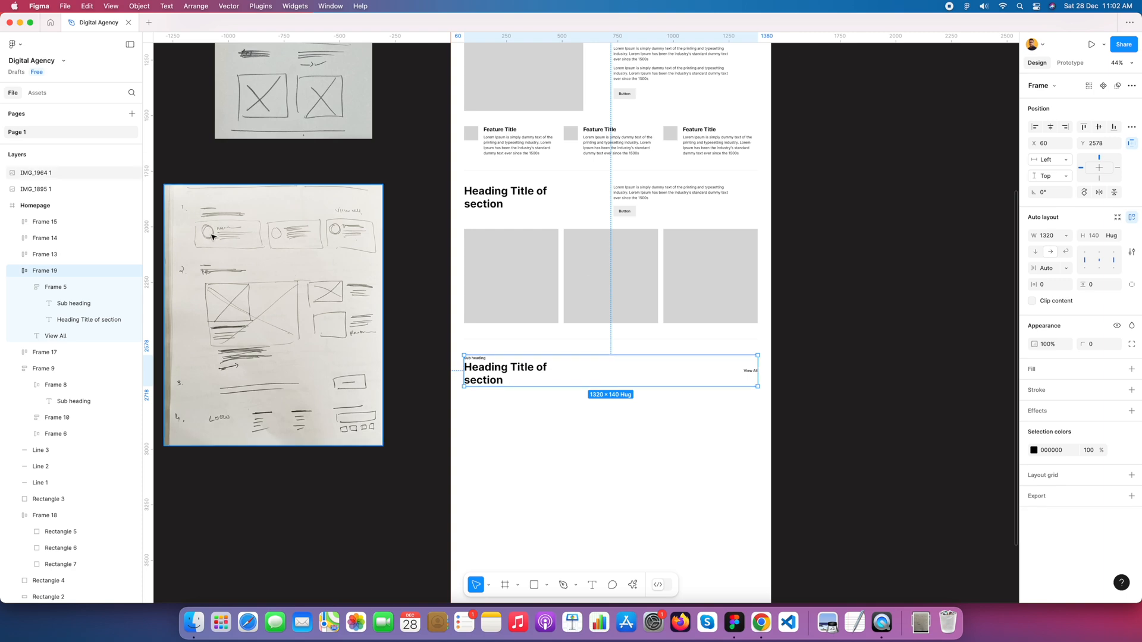
scroll(530, 408, "up", 5)
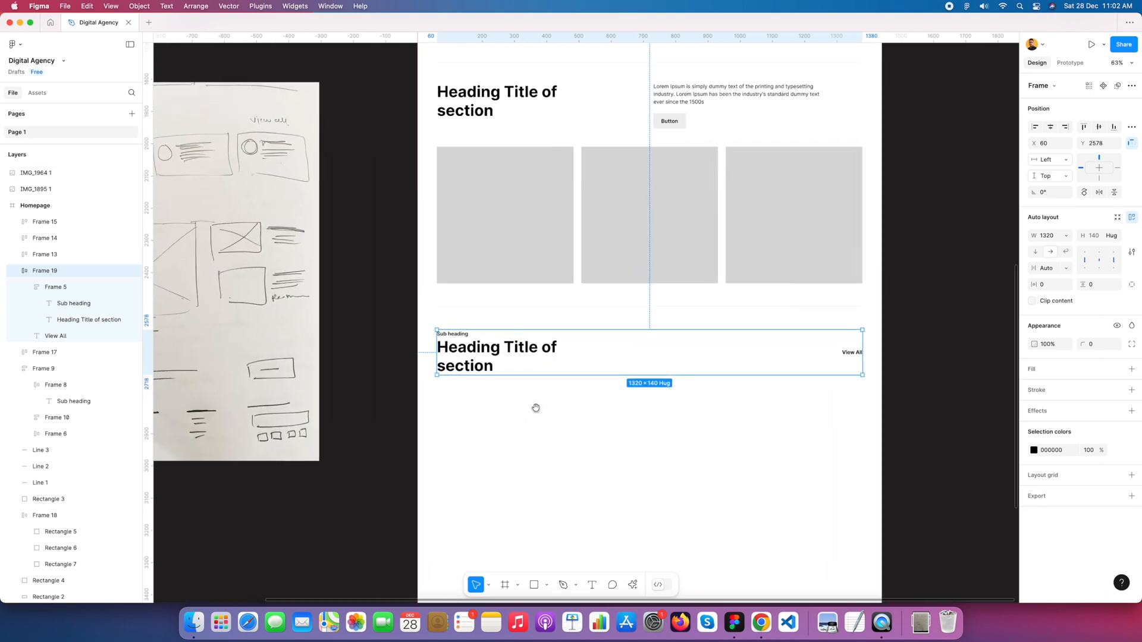
scroll(585, 351, "left", 3)
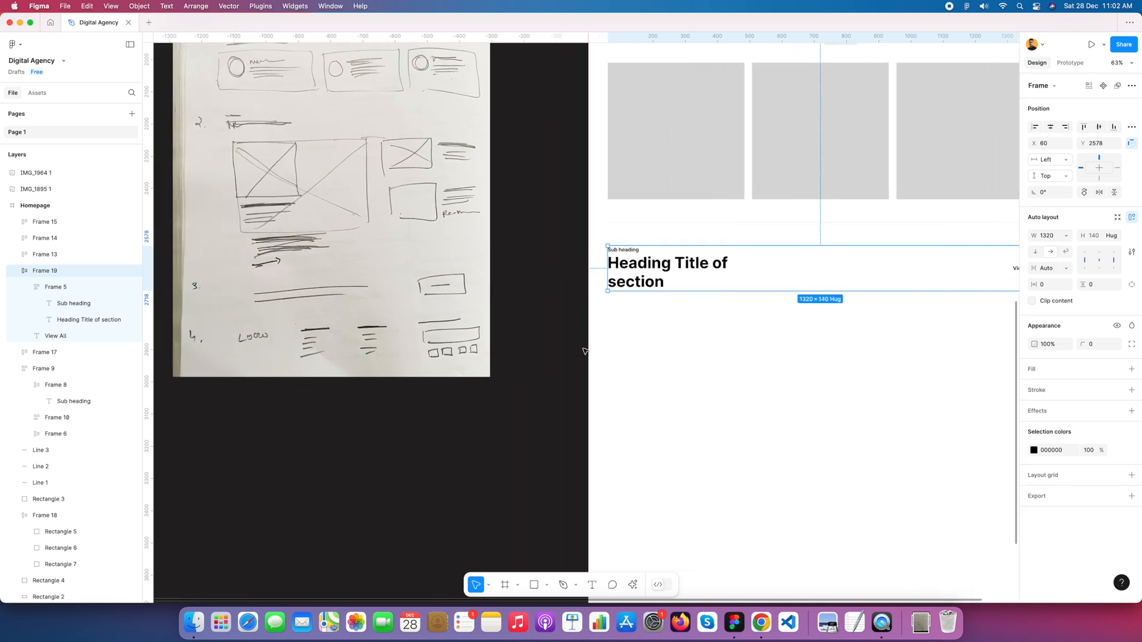
scroll(705, 348, "right", 2)
scroll(701, 343, "up", 2)
left_click_drag(740, 320, 688, 336)
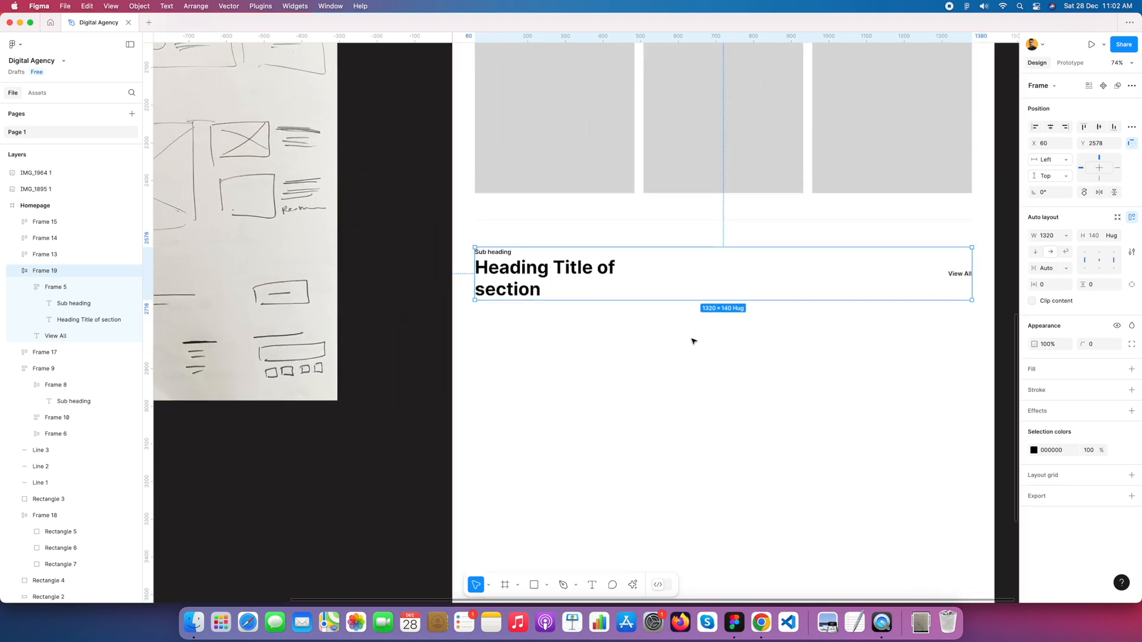
key("ctrl+g")
left_click(663, 369)
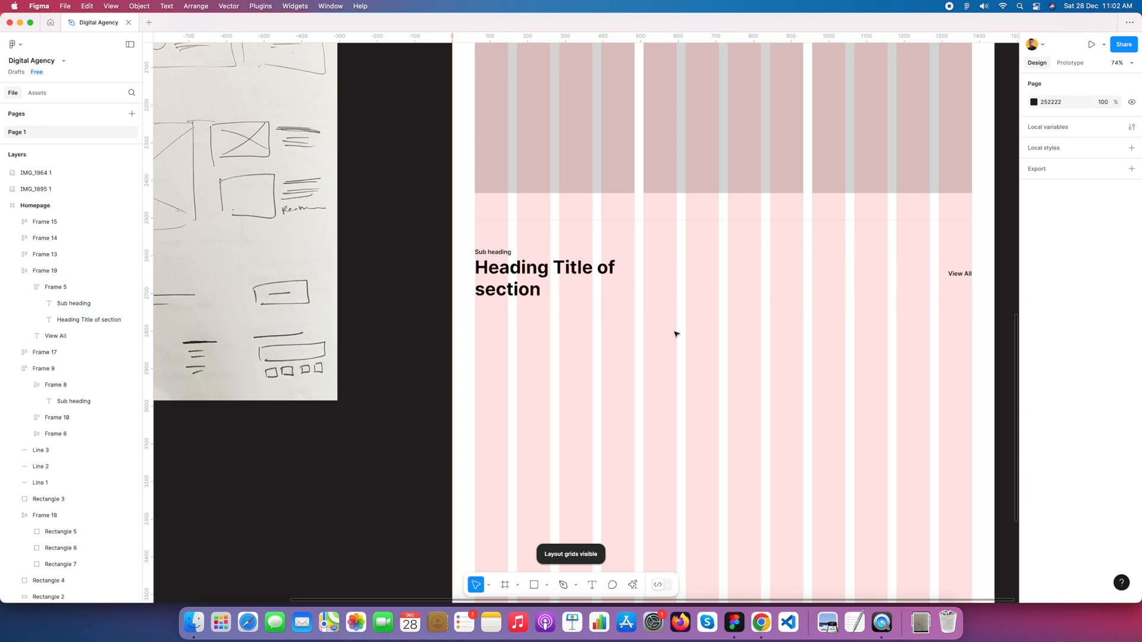
Step: Draw a circle about 90 × 90 beneath the new section's heading, aligned with the left edge of the first grid column
left_click(547, 585)
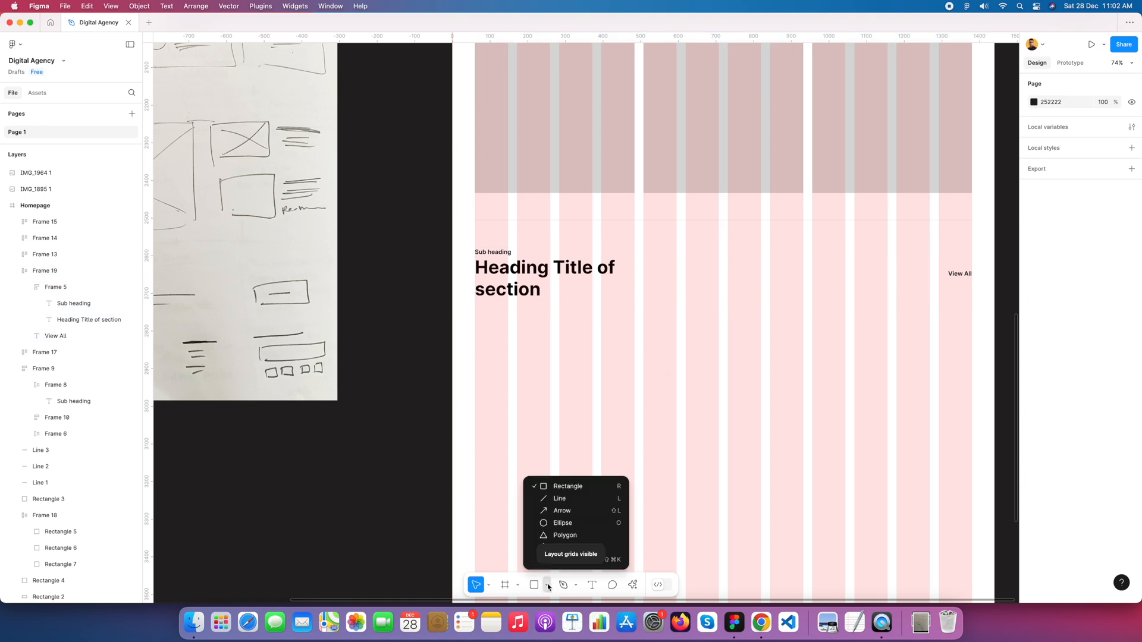
left_click(571, 522)
left_click_drag(475, 322, 509, 357)
scroll(518, 350, "up", 5)
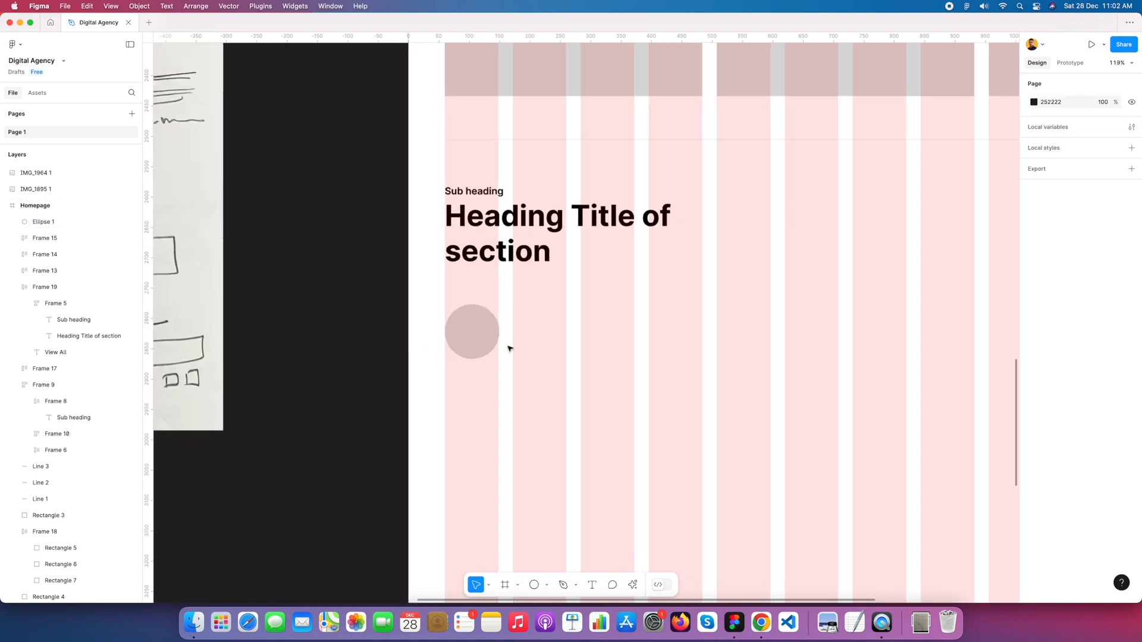
Step: Set the circle's width and height to 88
left_click(1052, 238)
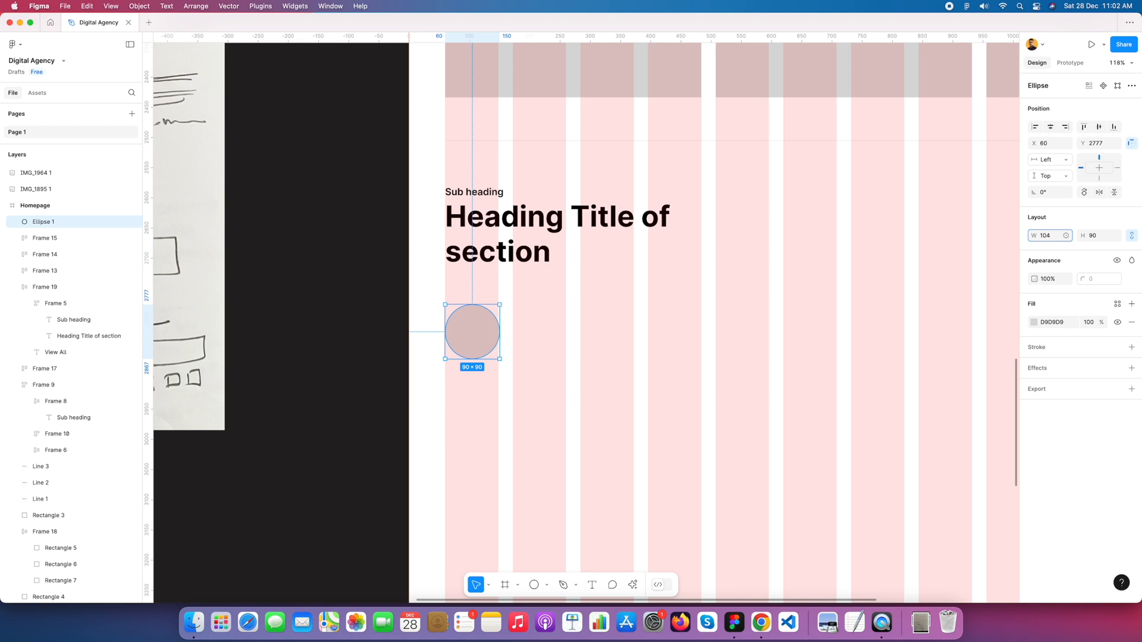
key("Return")
left_click(1048, 238)
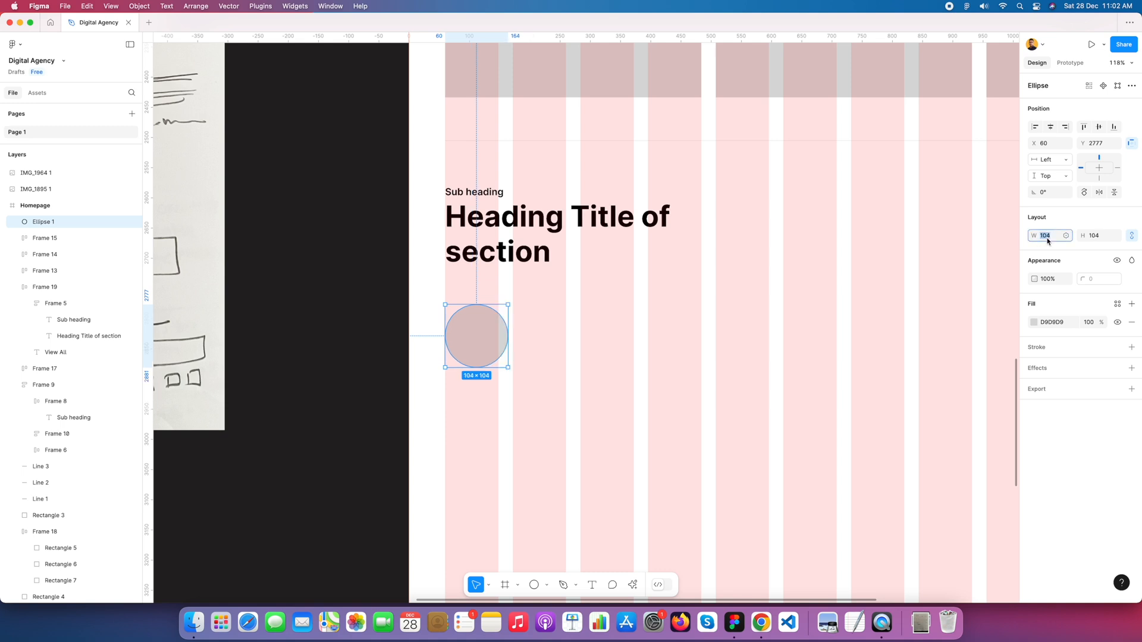
type("96")
key("Return")
type("88")
key("Return")
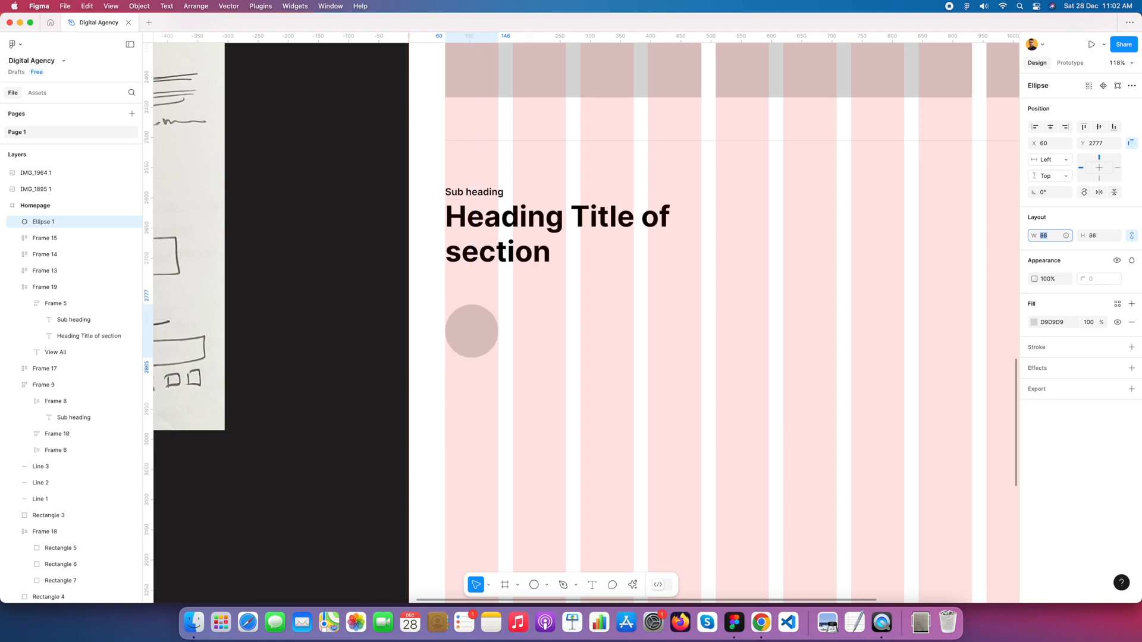
left_click(555, 342)
Step: Copy the "Sub heading" text from the new section's heading to the right of the circle
scroll(630, 340, "down", 4)
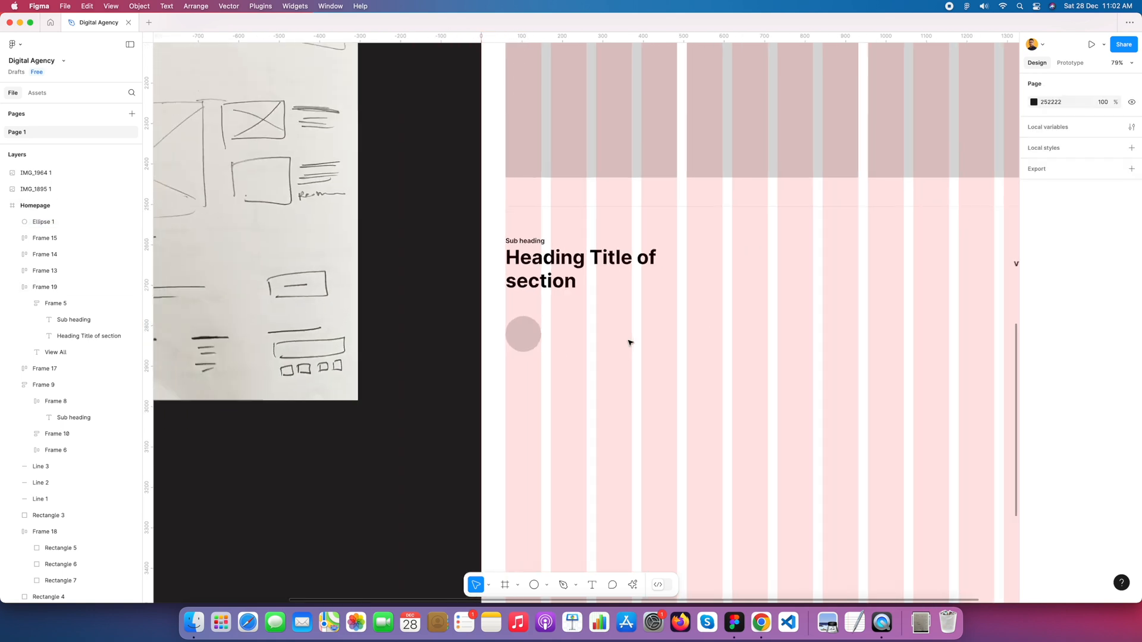
scroll(656, 327, "down", 4)
scroll(609, 342, "up", 5)
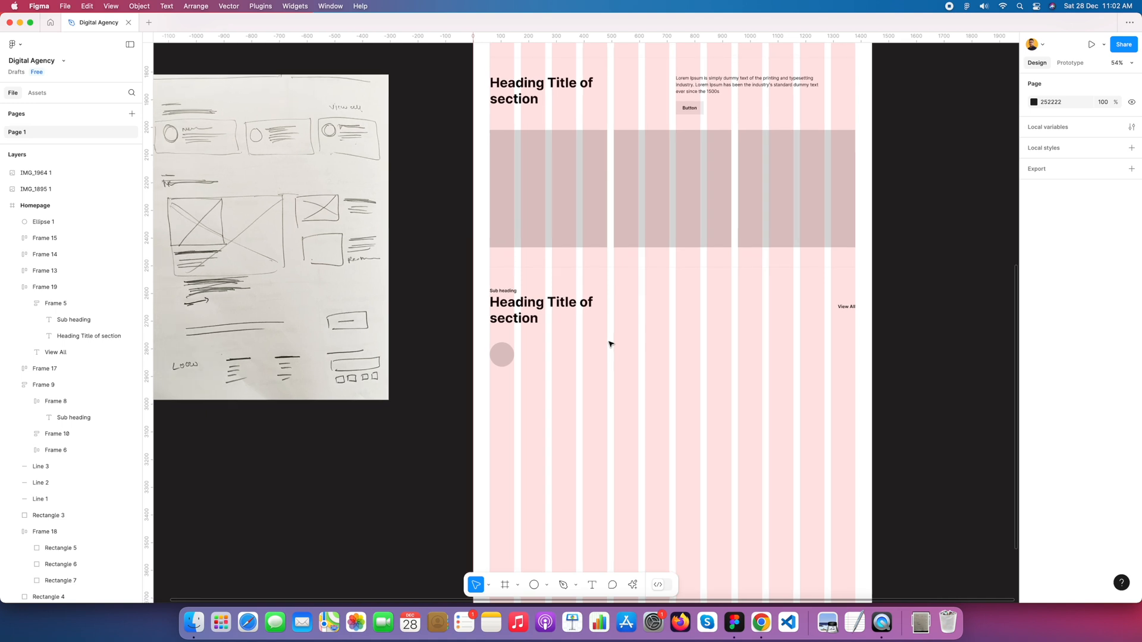
scroll(609, 344, "up", 1)
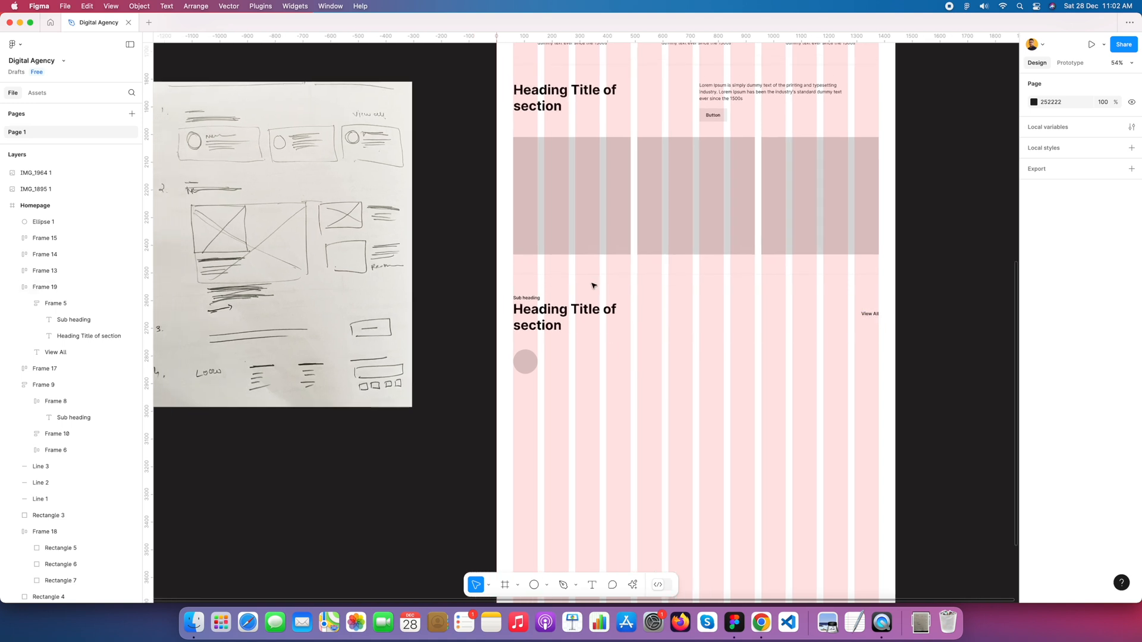
left_click(531, 298, "super")
left_click_drag(531, 298, 558, 360)
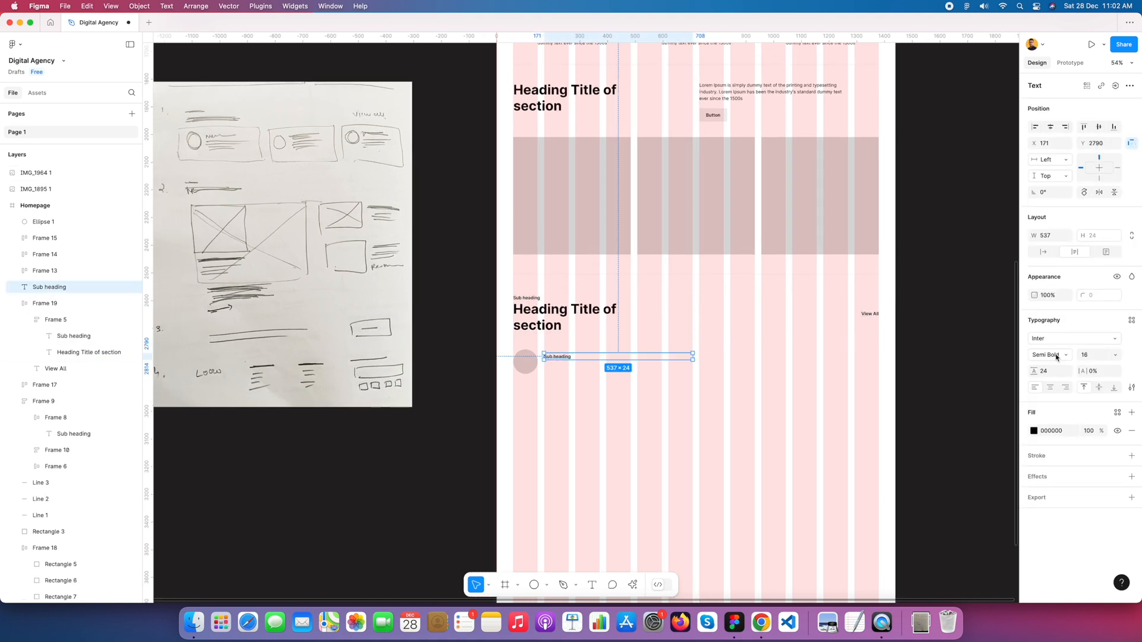
Step: Set the copied "Sub heading" text to font size 20 and auto width
left_click(1107, 356)
left_click(1106, 365)
left_click(550, 373)
scroll(551, 374, "up", 3)
left_click(574, 351)
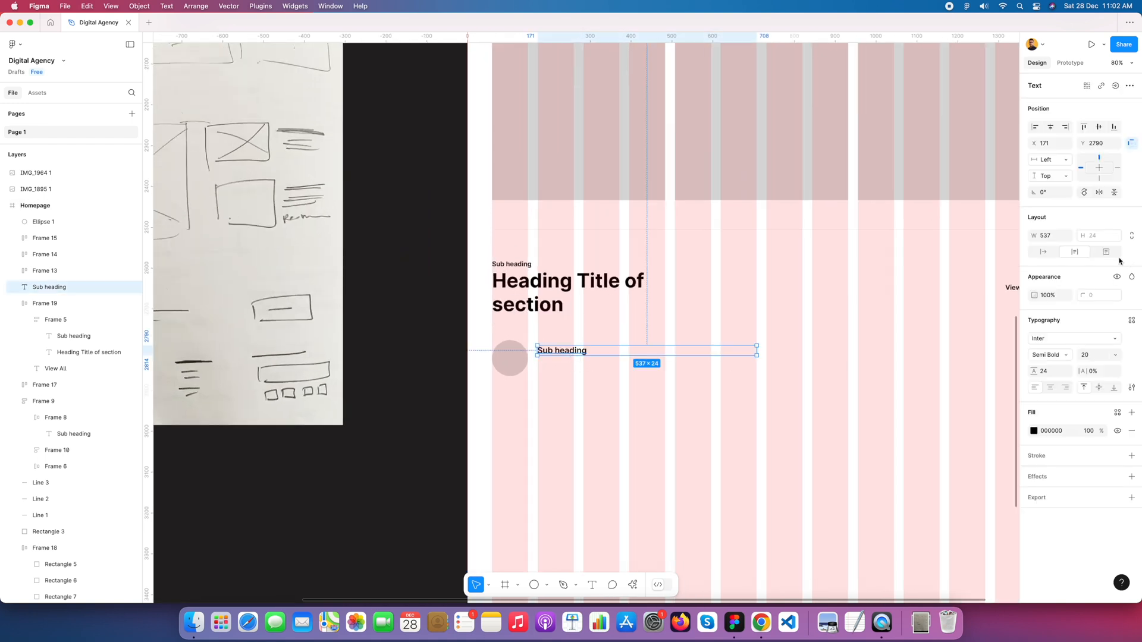
left_click(1043, 252)
left_click(693, 387)
scroll(706, 336, "up", 2)
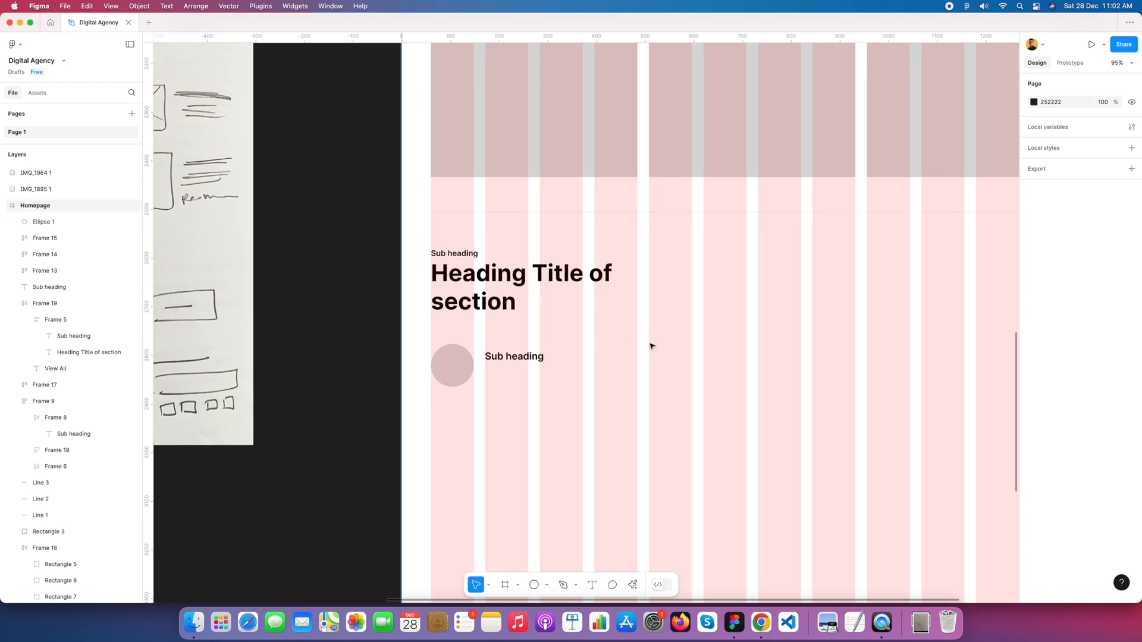
Step: Copy the Lorem Ipsum paragraph from the section above to below the card's "Sub heading" and narrow it to about 424 wide
scroll(651, 346, "down", 5)
double_click(717, 148)
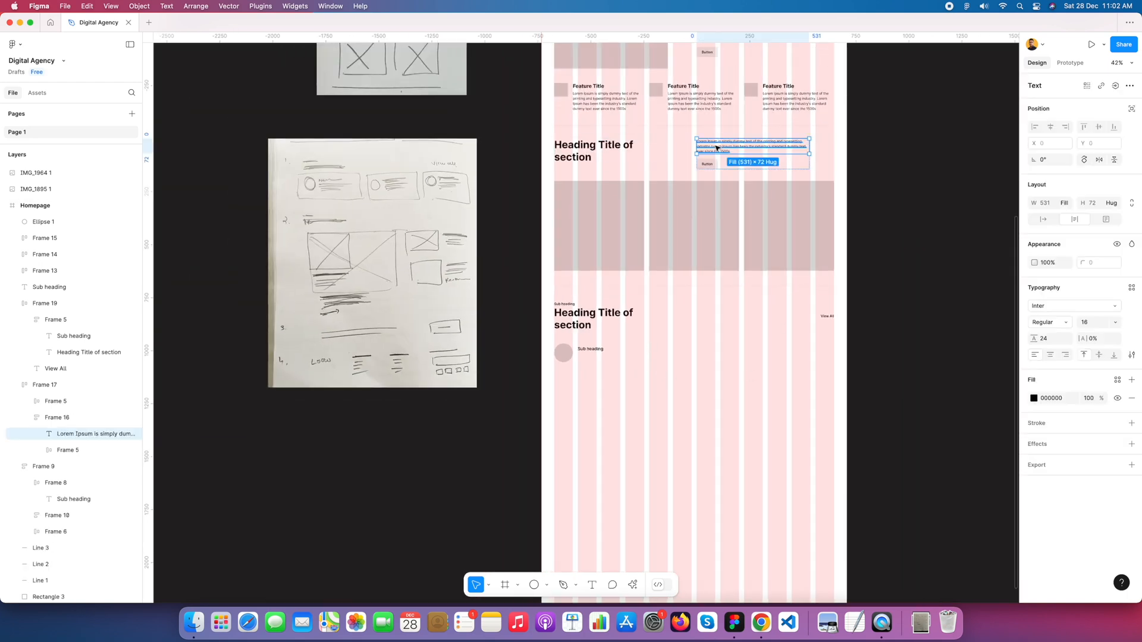
left_click_drag(721, 149, 602, 364)
scroll(602, 364, "up", 5)
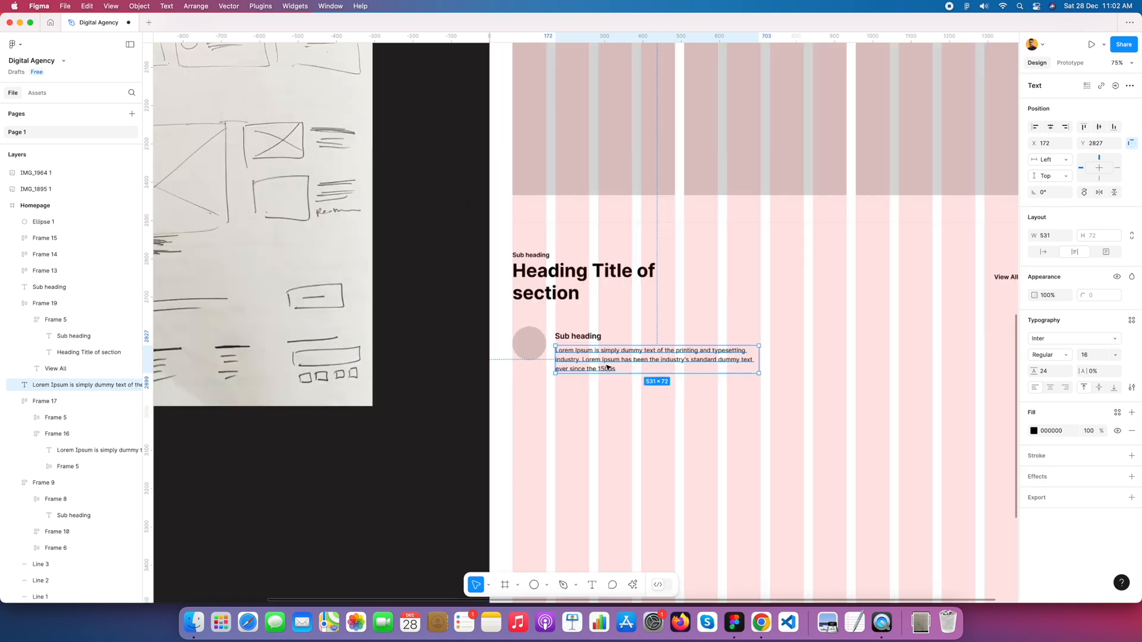
left_click_drag(776, 359, 729, 354)
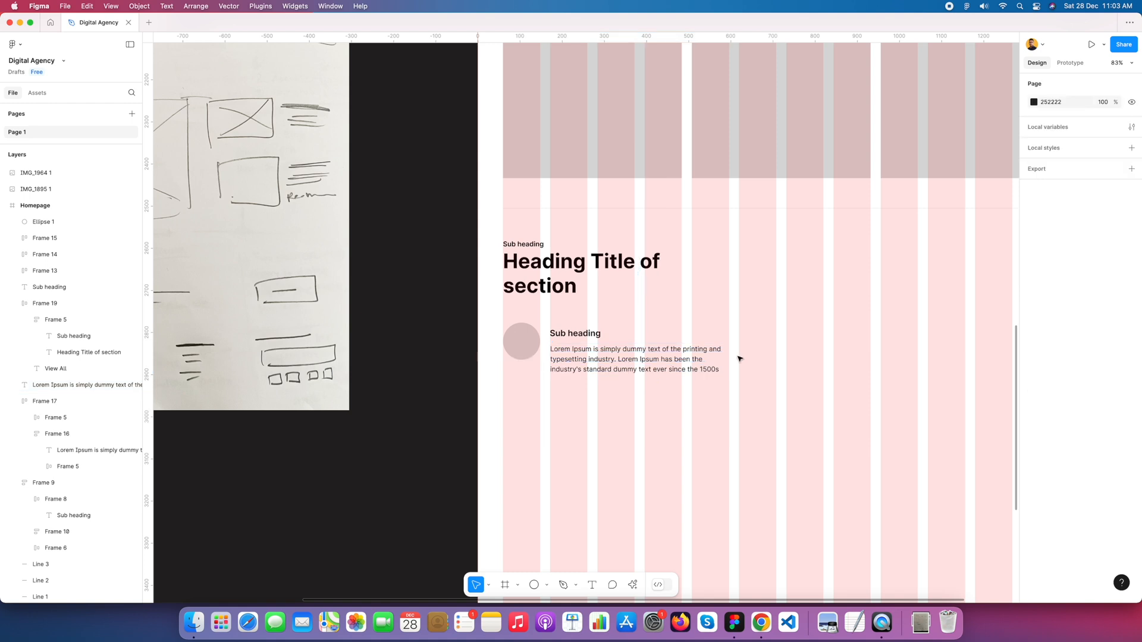
Step: Wrap the "Sub heading" and the paragraph beside the circle in a vertical auto layout
left_click(600, 334, "shift")
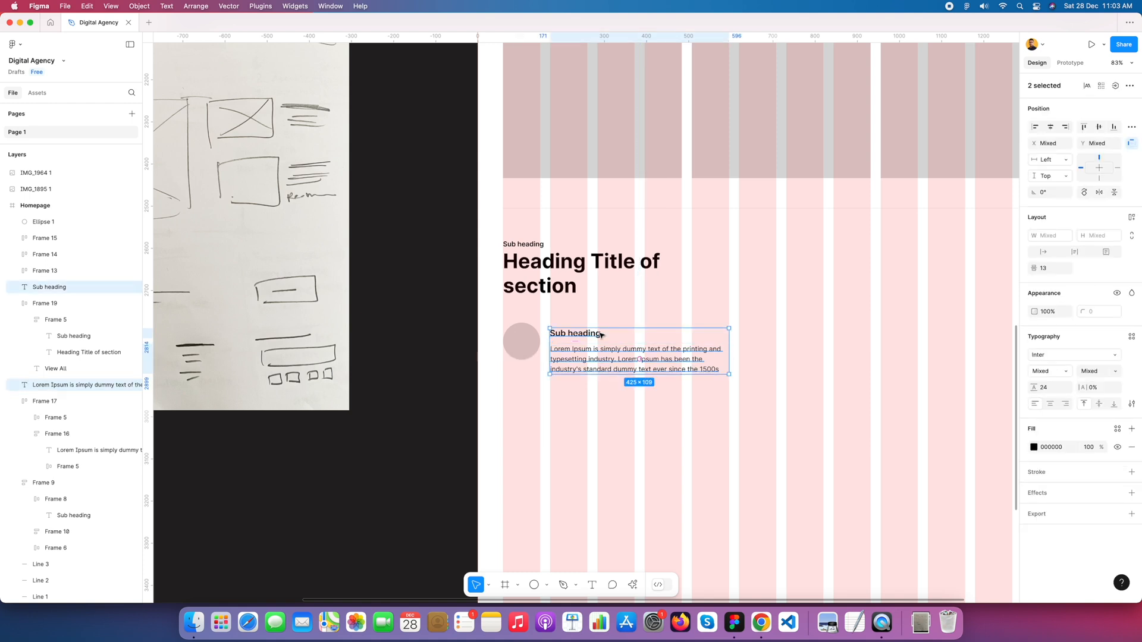
left_click(631, 417)
left_click(624, 366)
left_click(596, 337, "shift")
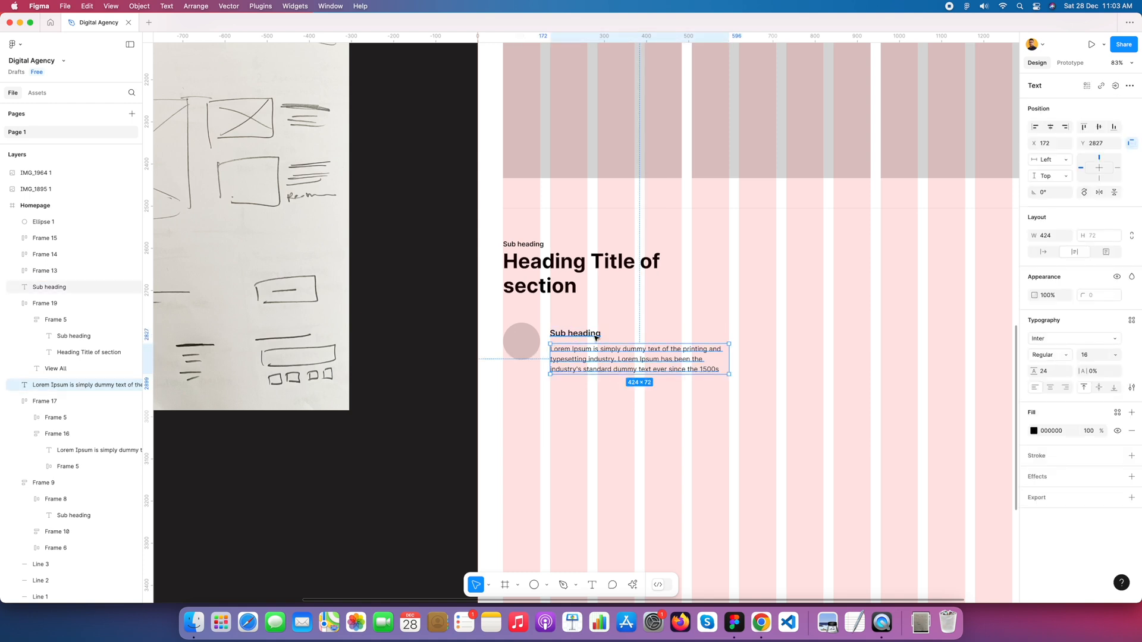
key("shift+a")
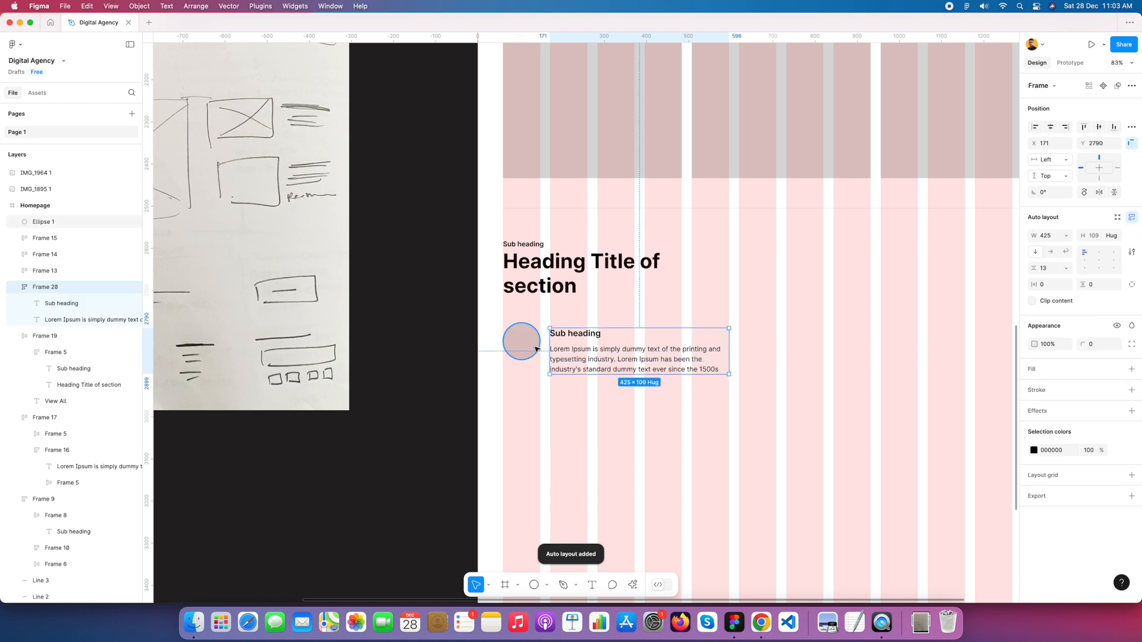
Step: Combine the circle and the text frame beside it into one horizontal auto layout card
left_click(542, 366)
left_click(522, 342)
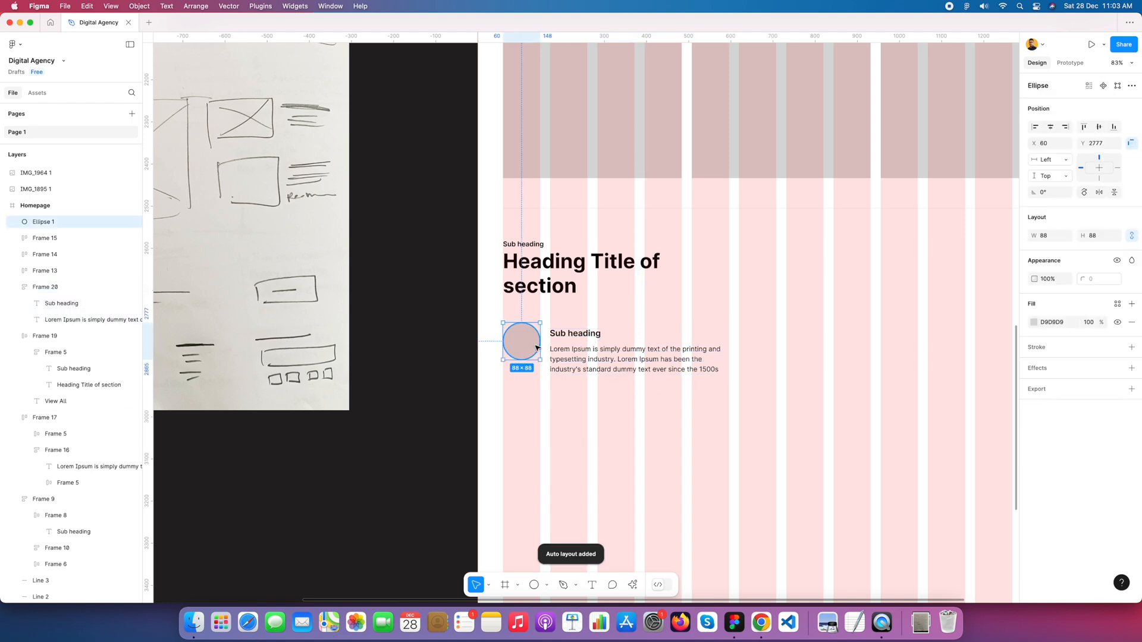
left_click(568, 349, "shift")
right_click(580, 350)
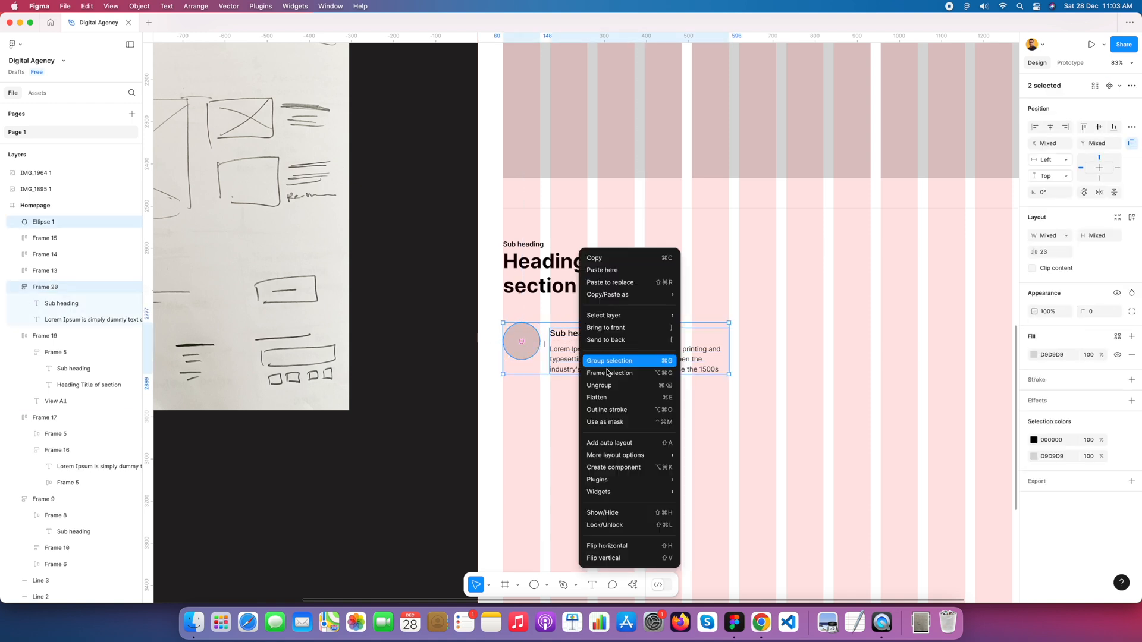
left_click(626, 441)
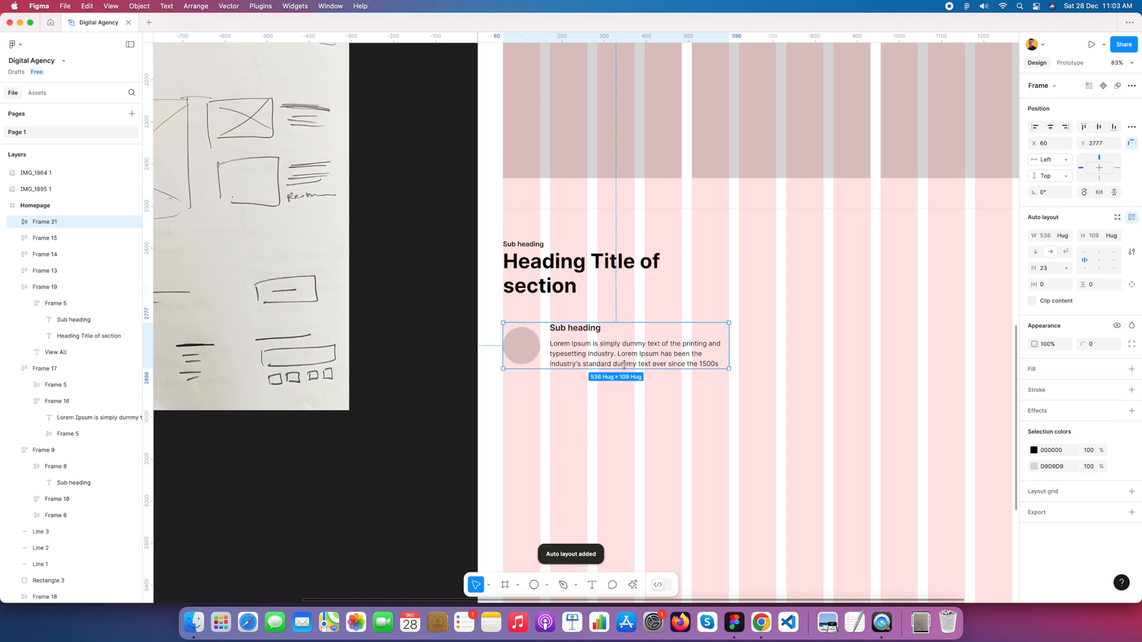
Step: Set the card's horizontal and vertical padding to 24 and the gap between its items to 24
scroll(655, 426, "down", 5)
scroll(721, 423, "right", 2)
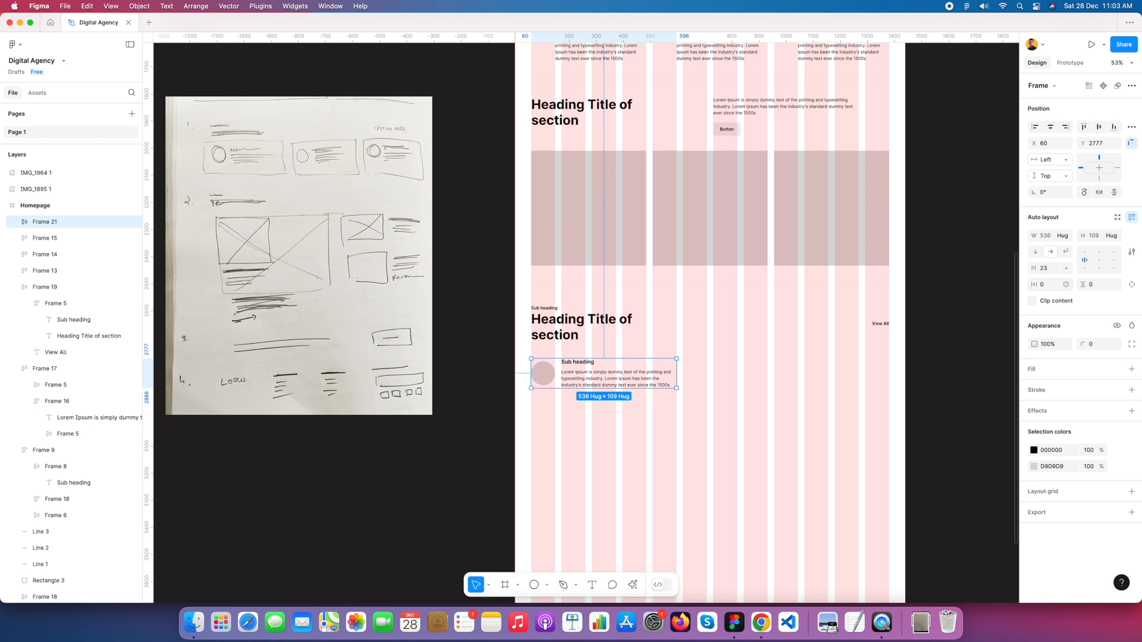
left_click(1045, 286)
type("24")
key("Tab")
type("24")
key("Tab")
left_click(1044, 268)
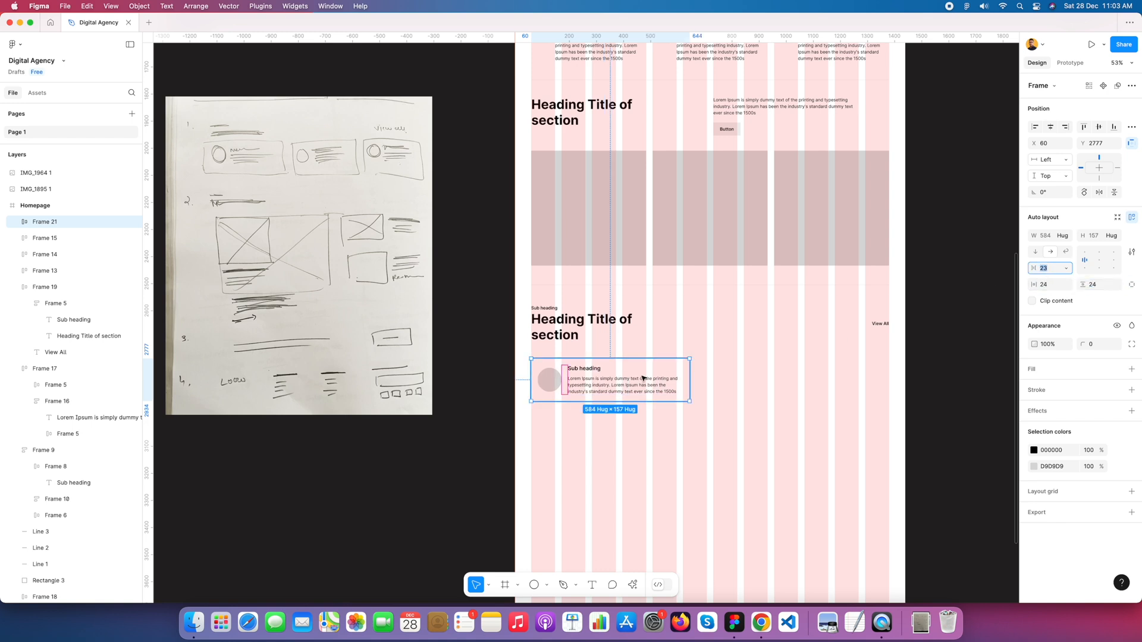
scroll(642, 375, "up", 5)
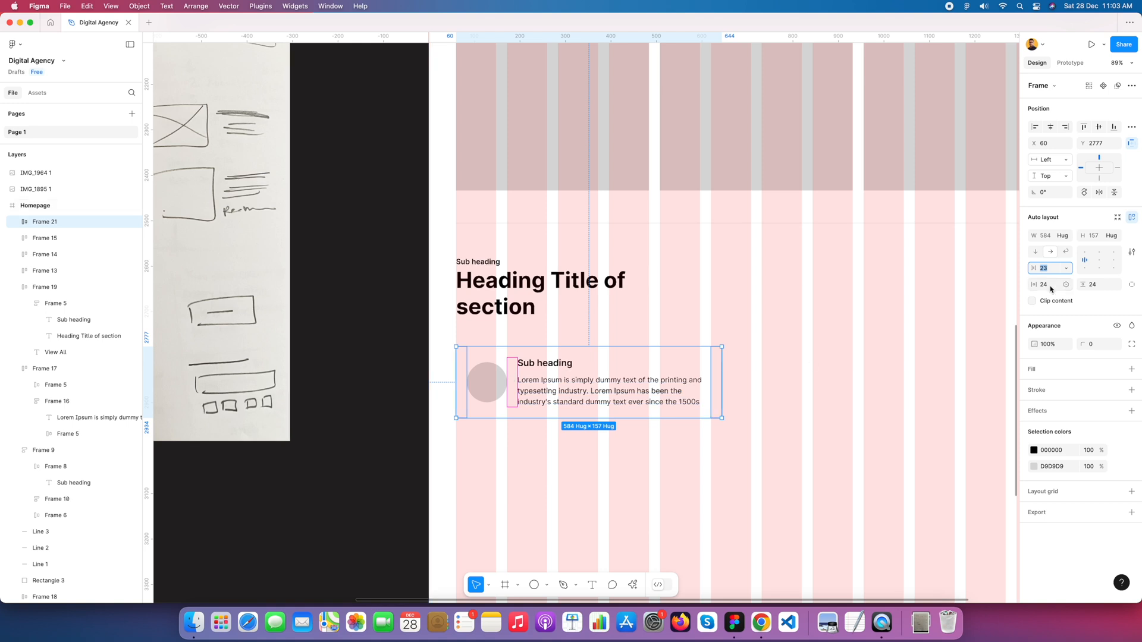
type("24")
key("Return")
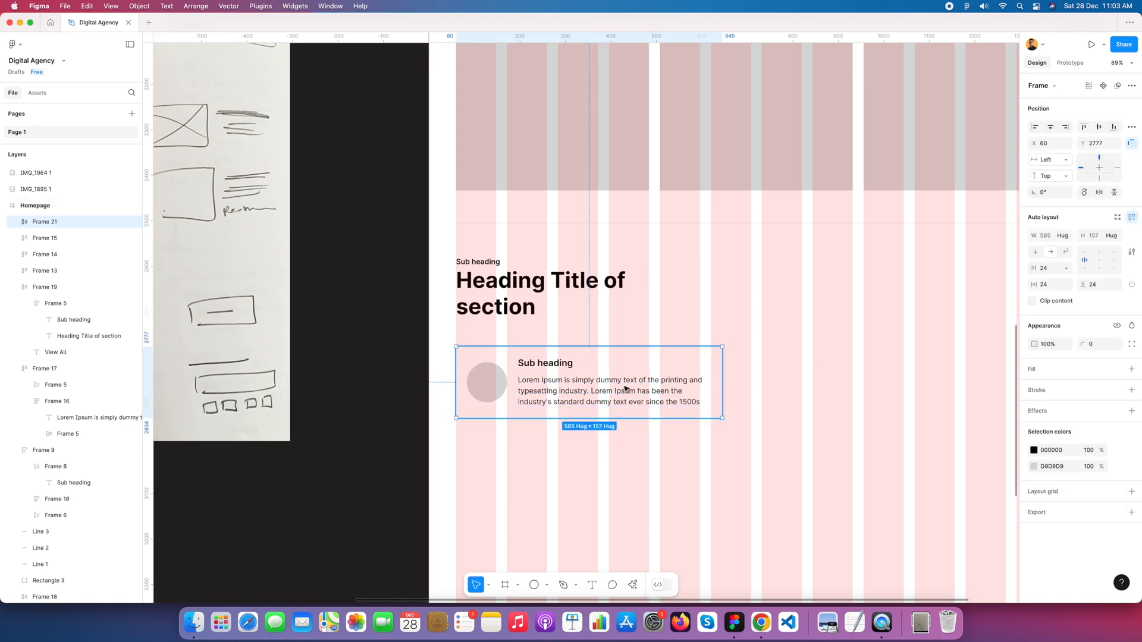
Step: Add a D9D9D9 fill to the card frame
left_click(1132, 369)
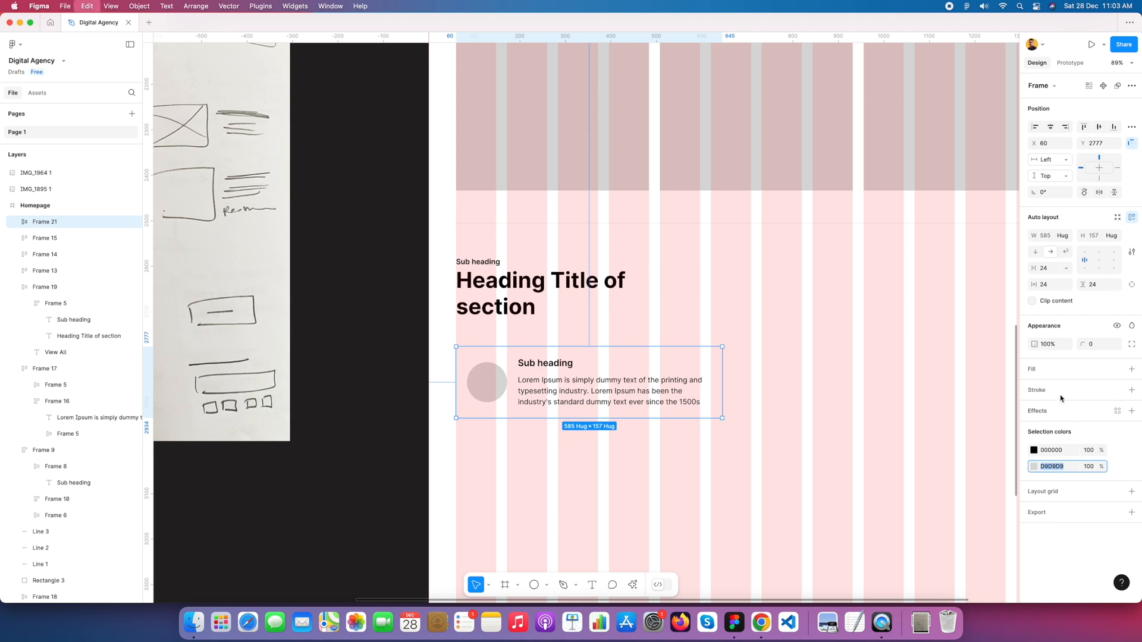
left_click(1050, 388)
type("D9D9D9")
key("Return")
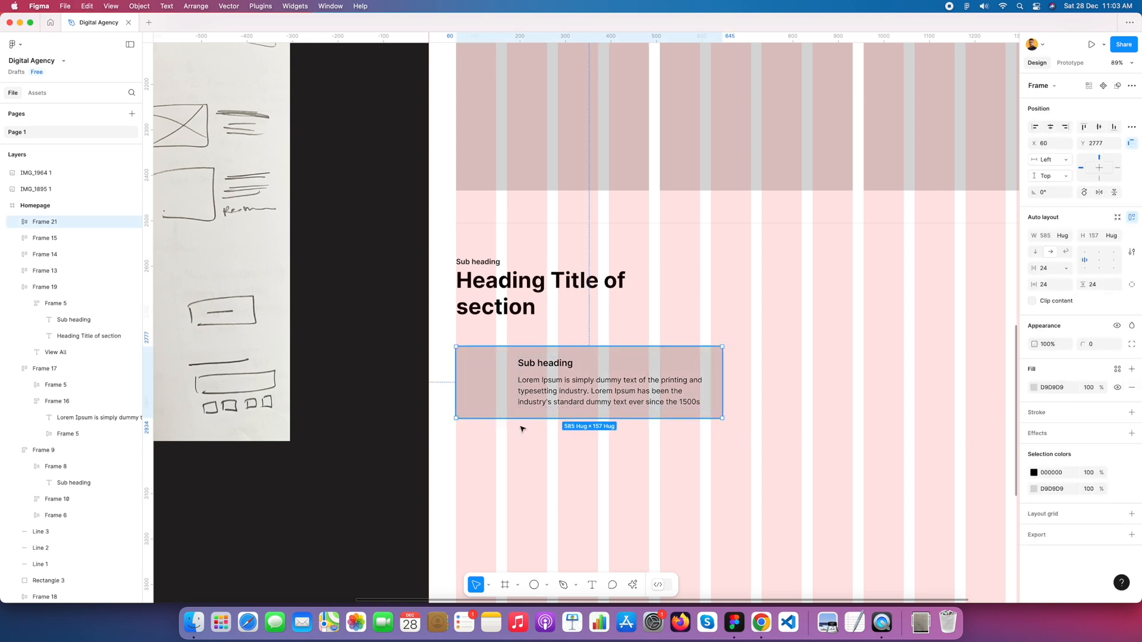
Step: Hide the layout grids and lighten the card's fill to a paler grey than the circle
left_click(555, 461)
key("ctrl+g")
scroll(558, 457, "up", 3)
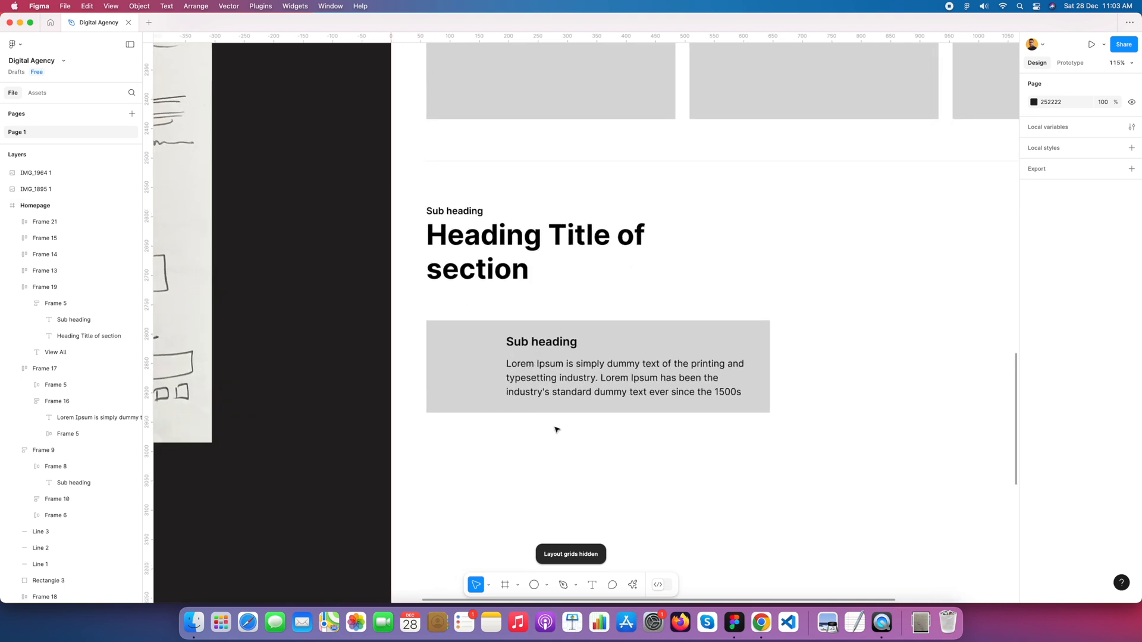
left_click(692, 334)
left_click(1033, 387)
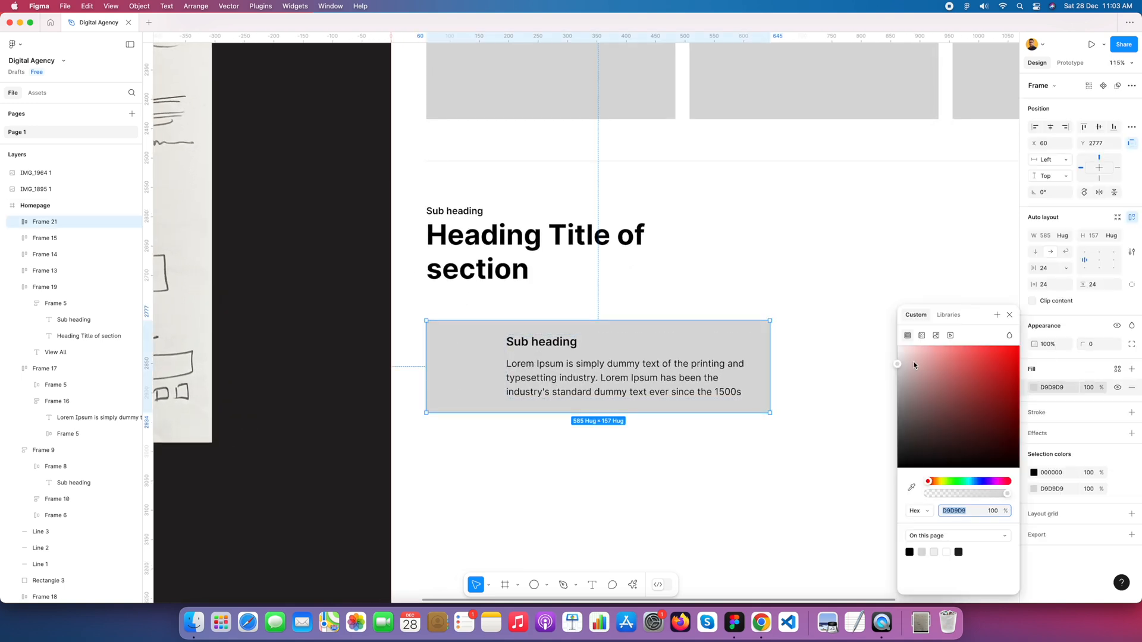
left_click_drag(900, 363, 896, 356)
left_click(1009, 315)
left_click(701, 280)
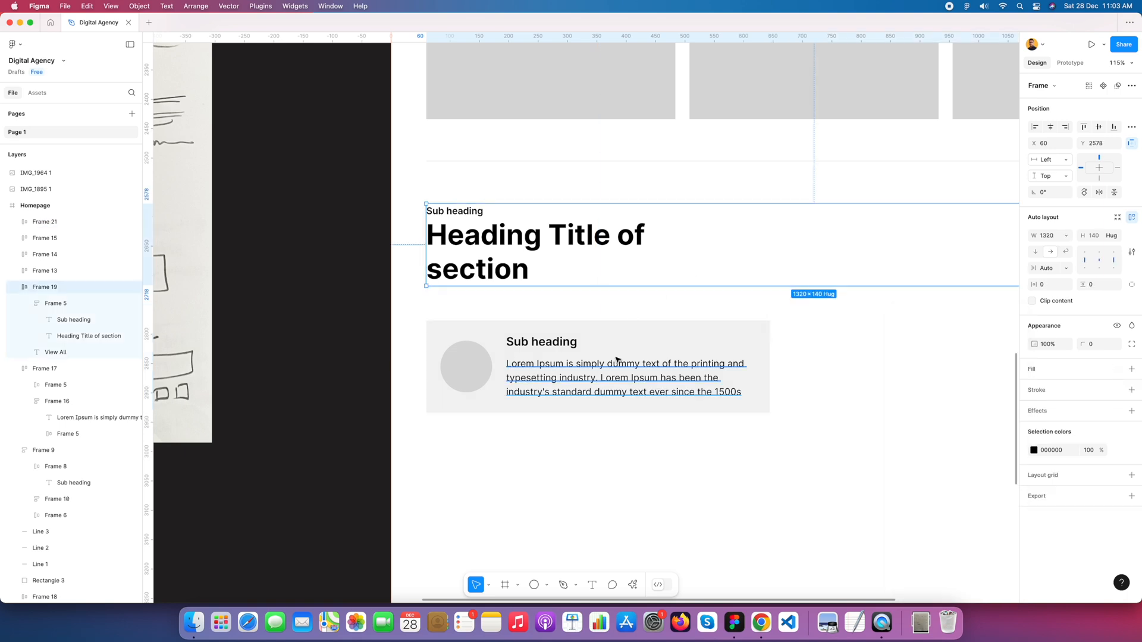
Step: Replace the grey card's sub heading text with "Name of testimonial"
scroll(655, 363, "down", 5)
left_click(595, 357)
double_click(589, 354)
double_click(585, 353)
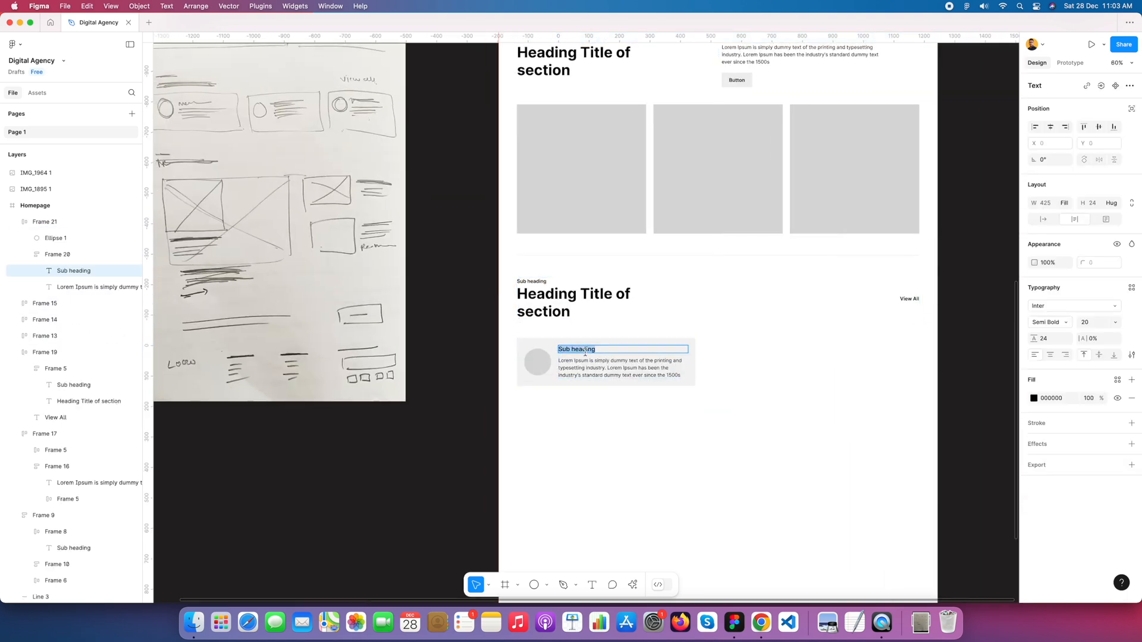
type("Name of testimonial")
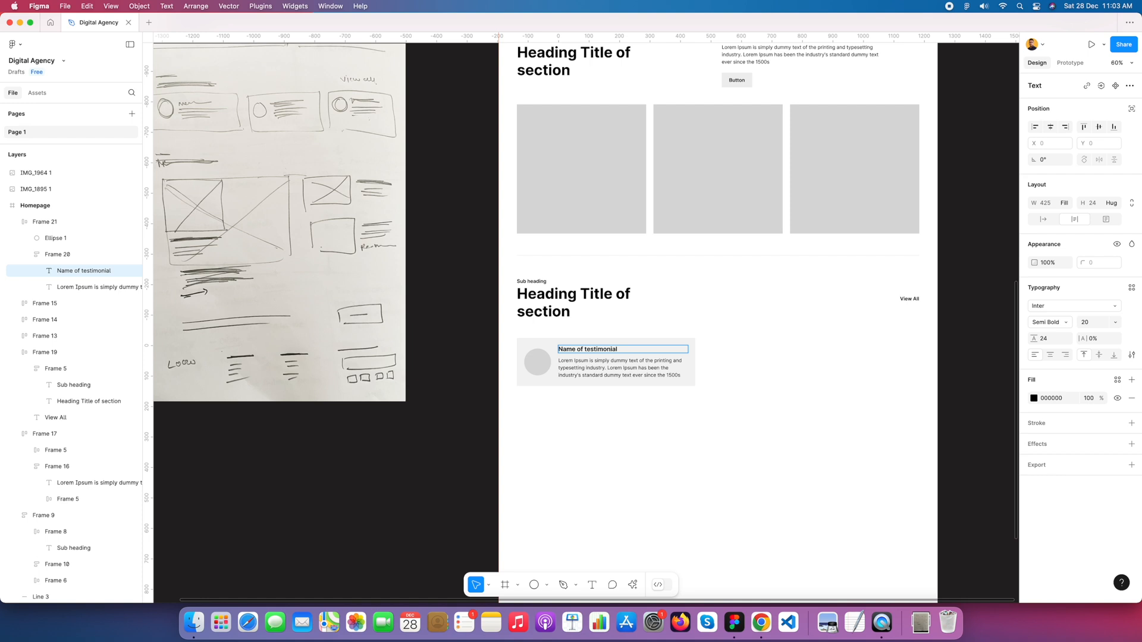
left_click(601, 416)
Step: Show the layout grids and narrow the testimonial card to a width of 424
scroll(708, 379, "down", 3)
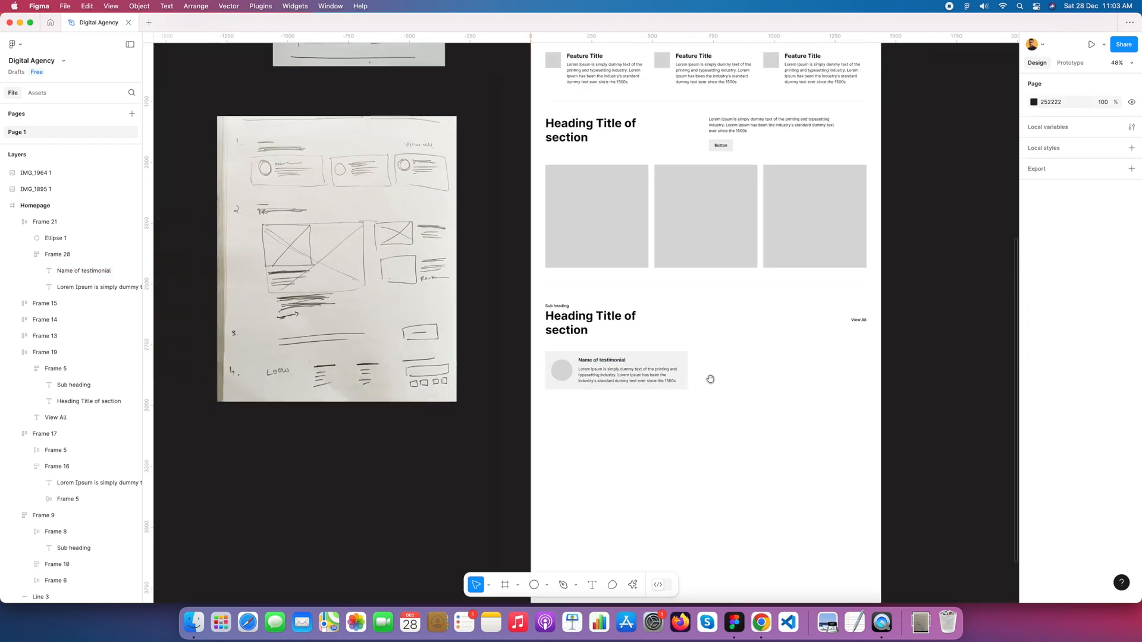
left_click(637, 373)
key("ctrl+g")
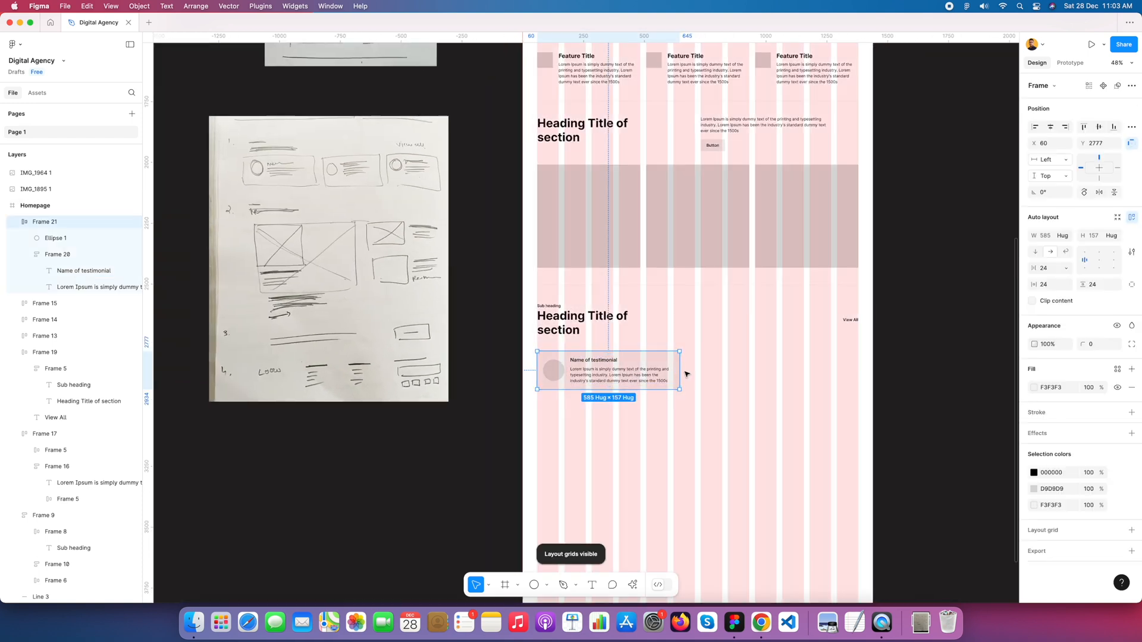
left_click_drag(679, 370, 642, 367)
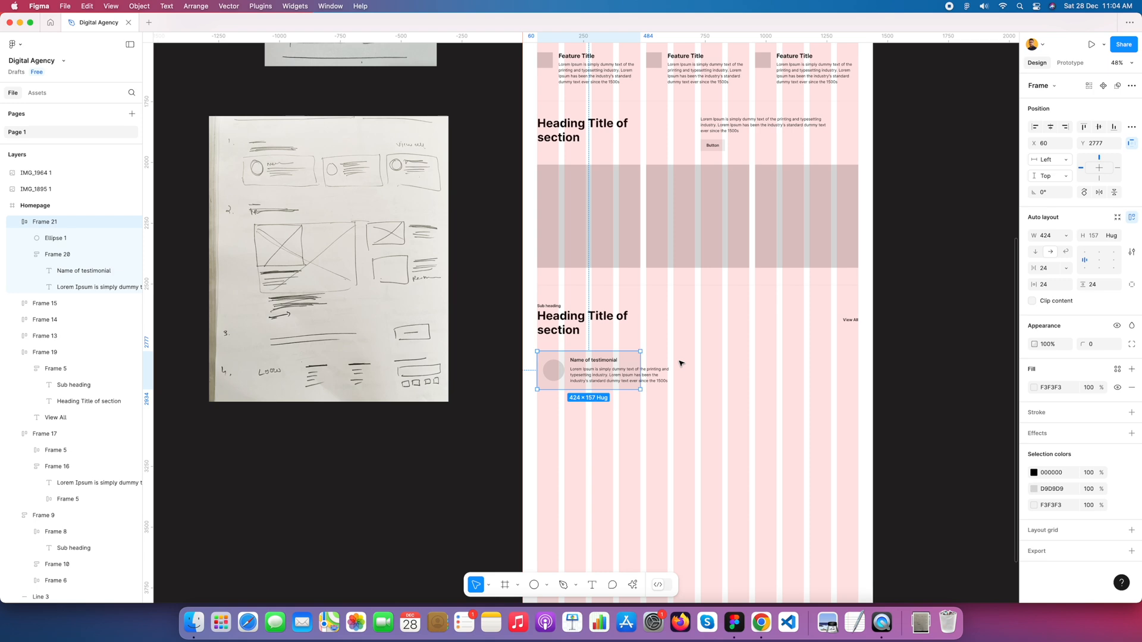
key("Escape")
Step: Make the text frame inside the testimonial card fill the available width
scroll(622, 393, "up", 5)
double_click(621, 379)
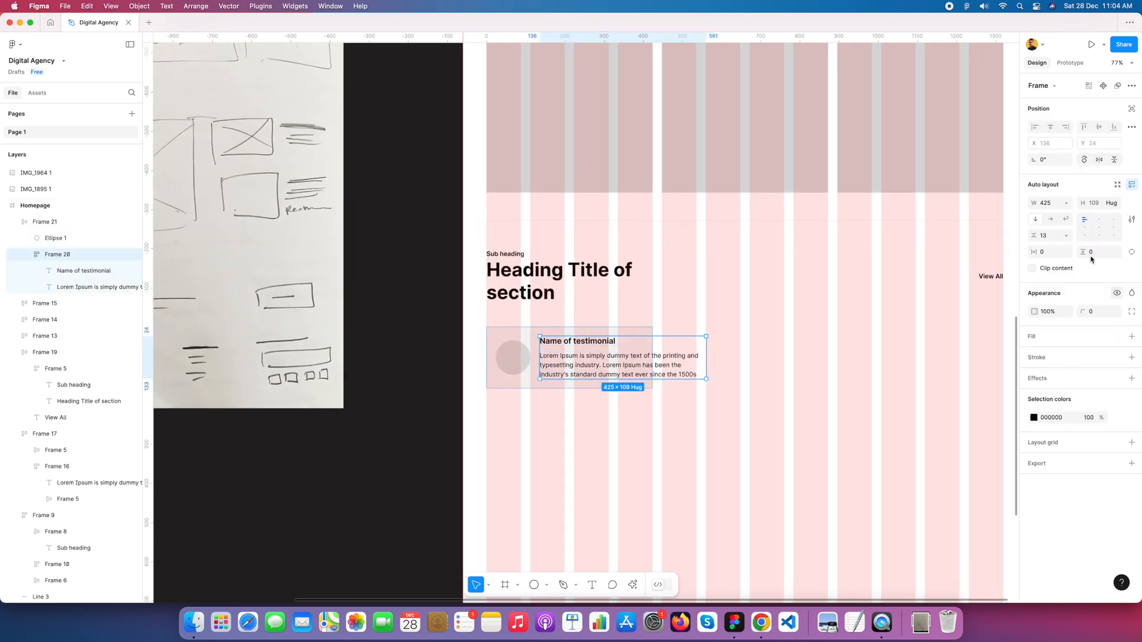
left_click(1068, 205)
left_click(1071, 224)
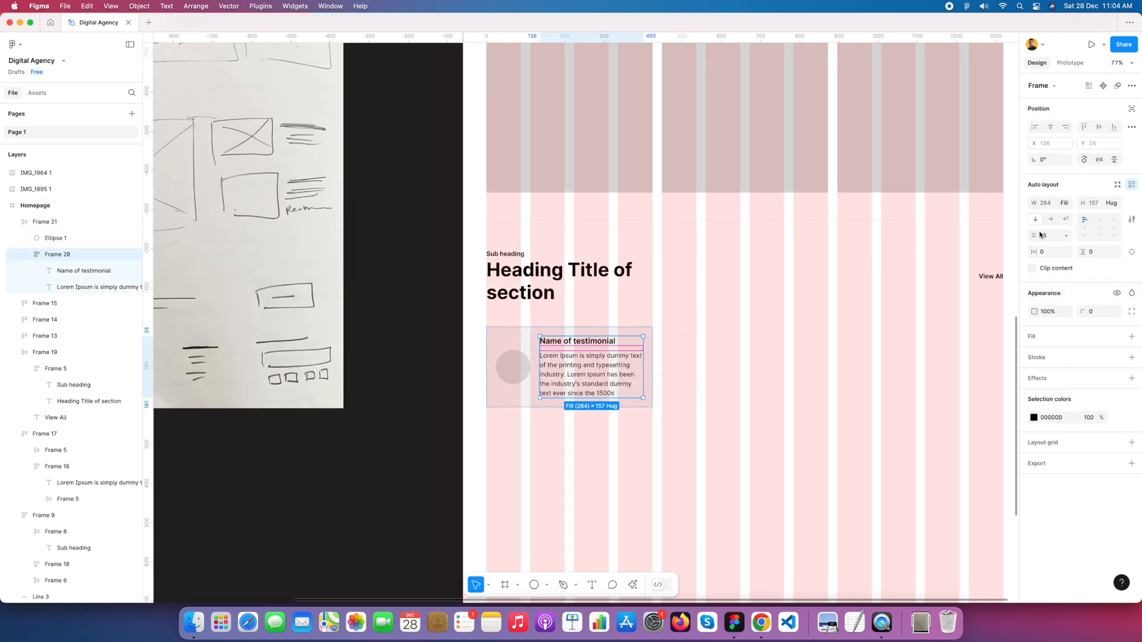
left_click(757, 342)
Step: Align the testimonial card's contents to the top left and widen the card to 648
scroll(712, 415, "down", 3)
left_click(603, 390)
left_click(604, 390)
left_click(1084, 256)
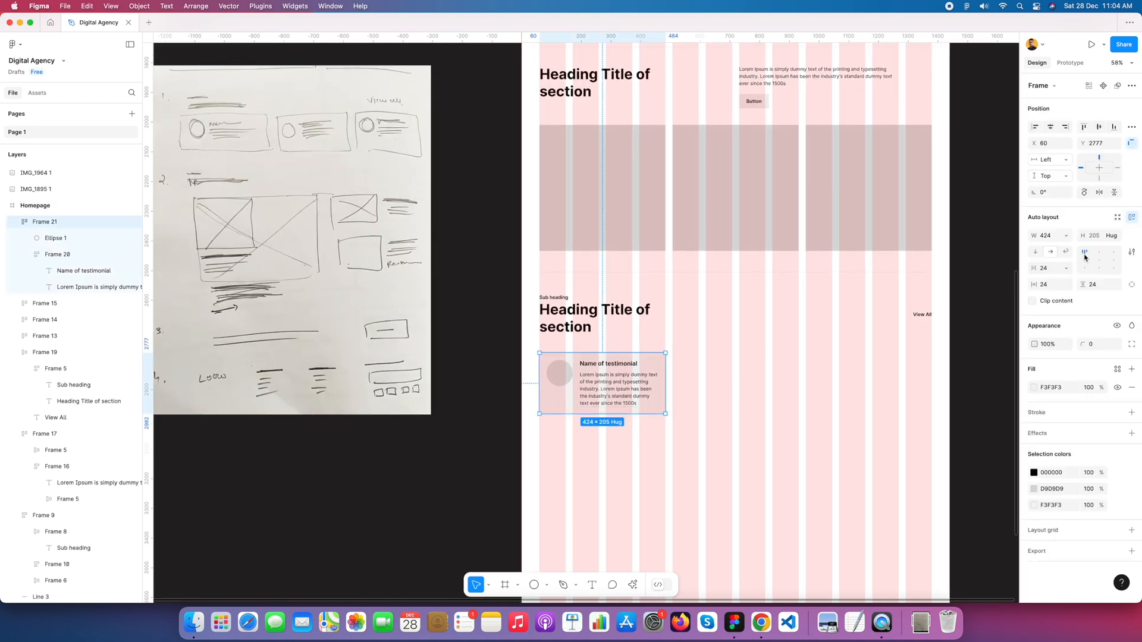
left_click_drag(673, 372, 740, 374)
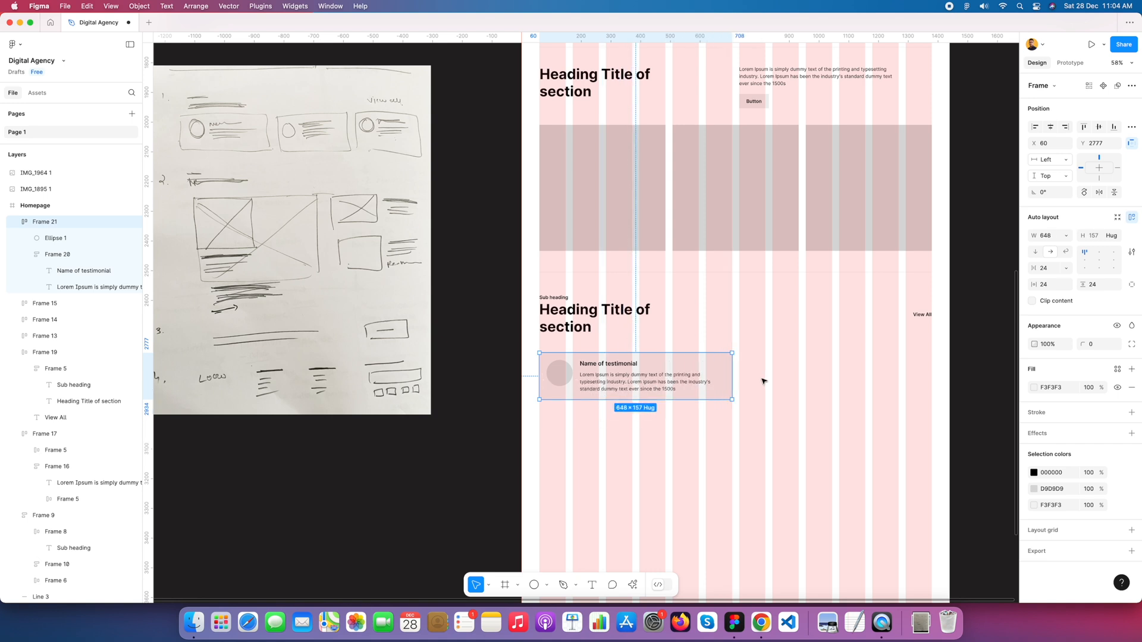
Step: Duplicate the testimonial card to its right with a gap of 24 between them, and hide the layout grids
left_click_drag(580, 367, 776, 376)
left_click(744, 436)
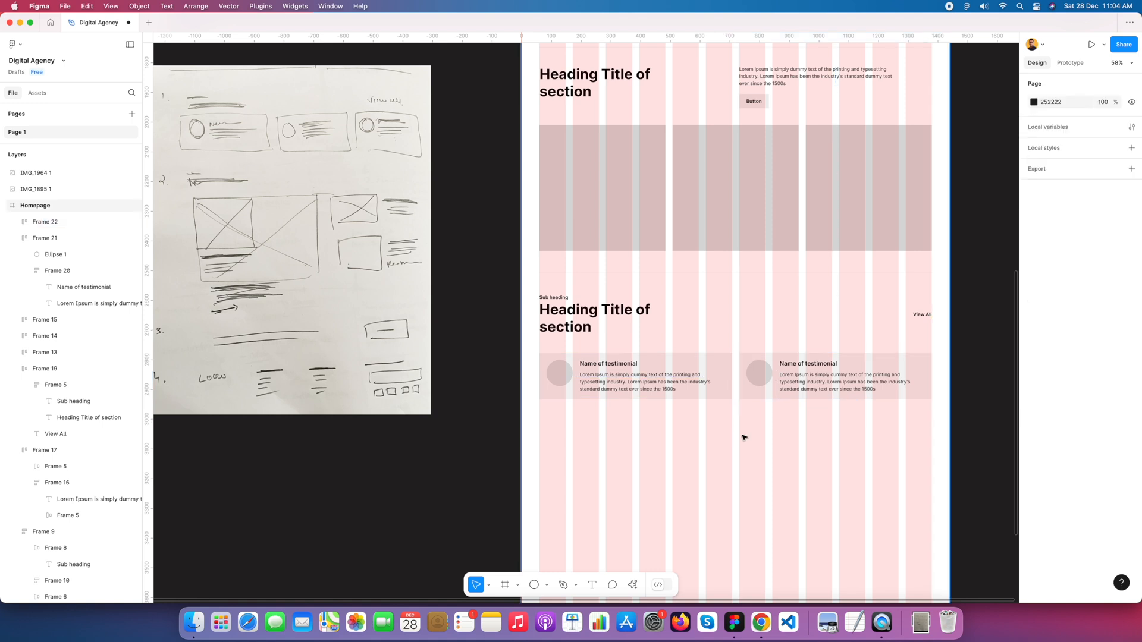
scroll(760, 436, "down", 2)
key("ctrl+g")
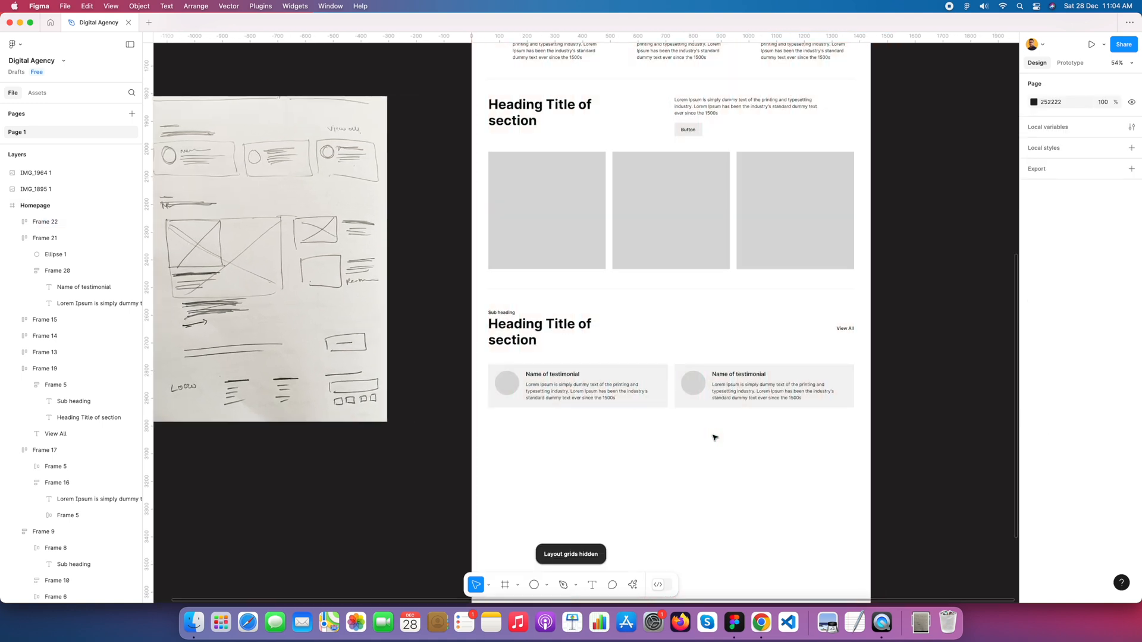
Step: Combine the two testimonial cards into one horizontal auto layout row
left_click(576, 377)
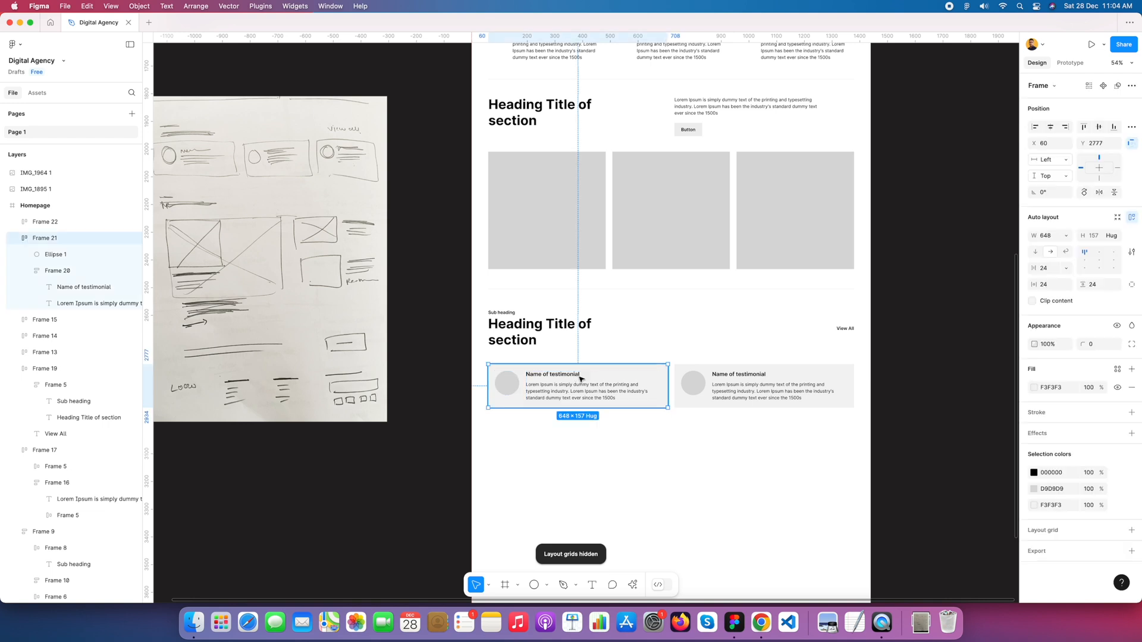
left_click(690, 385, "shift")
left_click(701, 474)
left_click(620, 391)
left_click(704, 388, "shift")
right_click(663, 388)
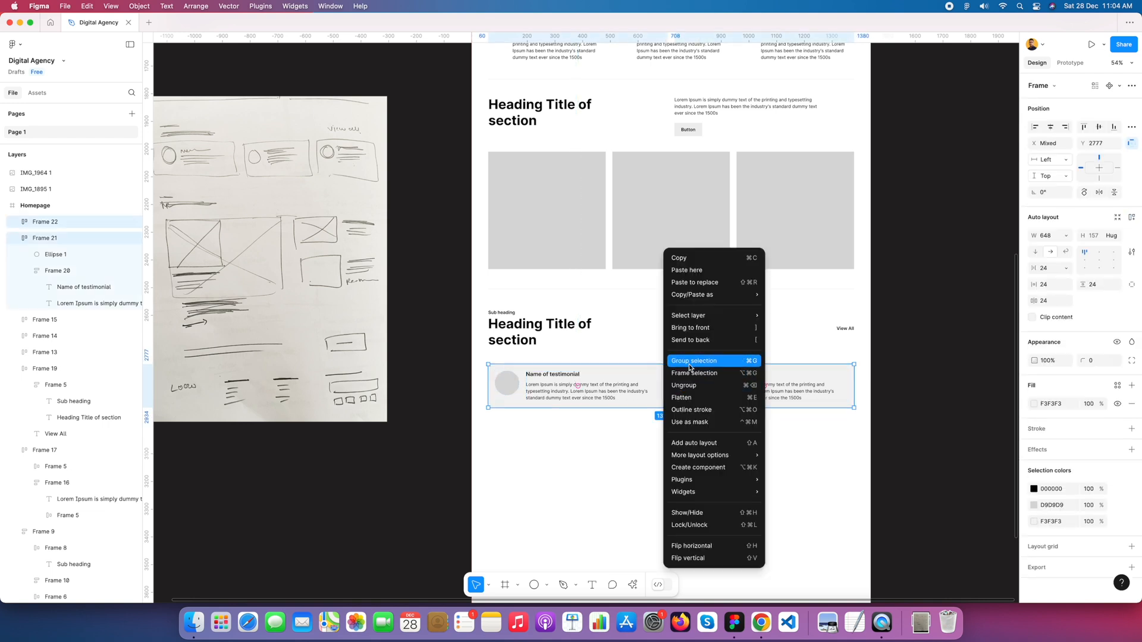
left_click(688, 443)
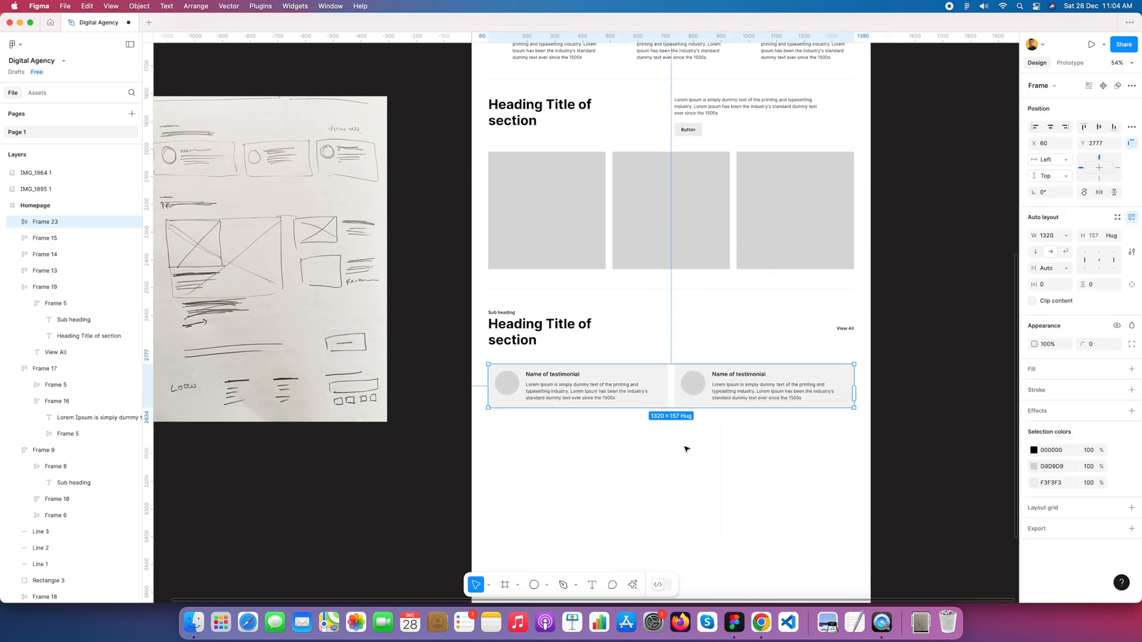
left_click(711, 433)
Step: Combine the "View All" heading row and the testimonial cards row into one vertical auto layout section
scroll(711, 434, "down", 2)
left_click(689, 400)
left_click(550, 331, "shift")
key("shift+a")
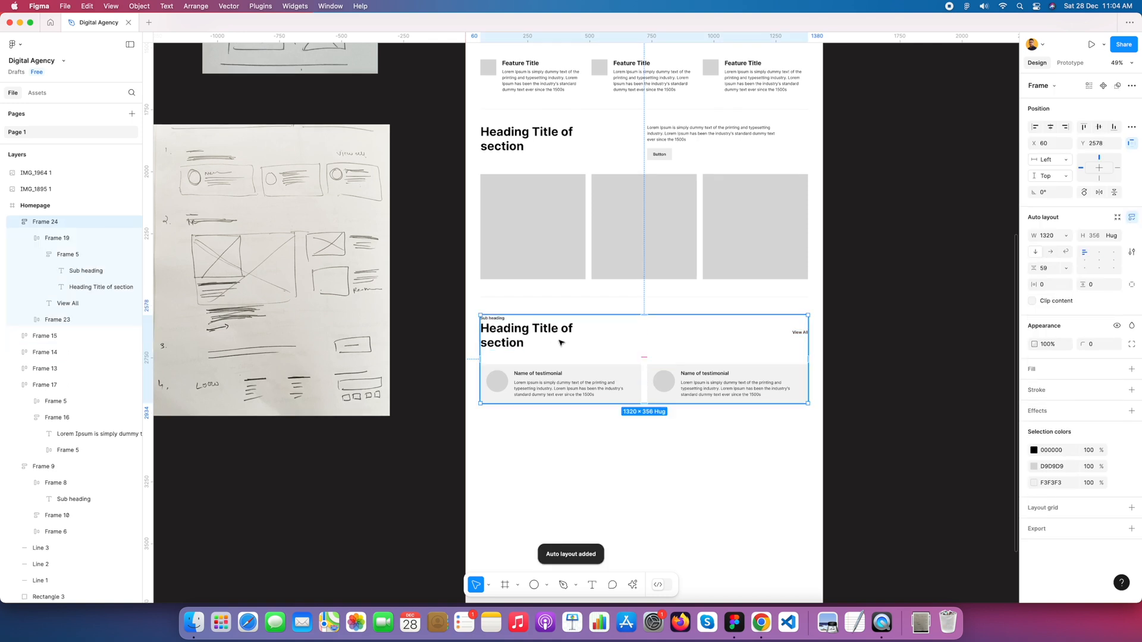
Step: Duplicate the divider line above the testimonial section and place the copy just below the cards
left_click(643, 311)
left_click(640, 298)
left_click_drag(638, 298, 636, 423)
left_click(706, 441)
scroll(705, 441, "up", 2)
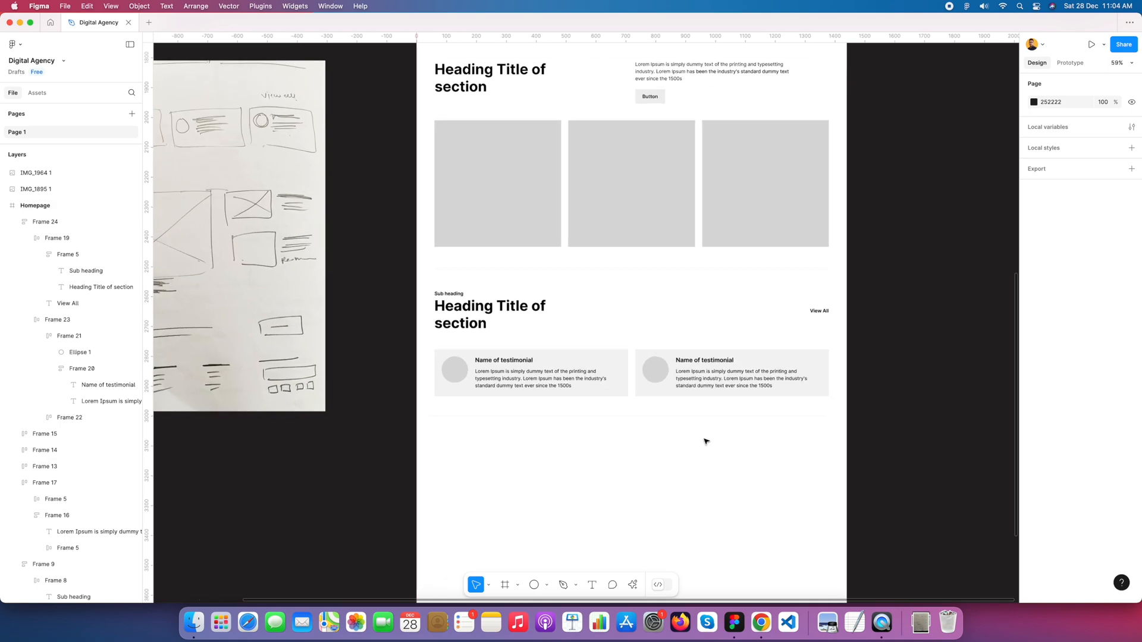
scroll(693, 431, "down", 3)
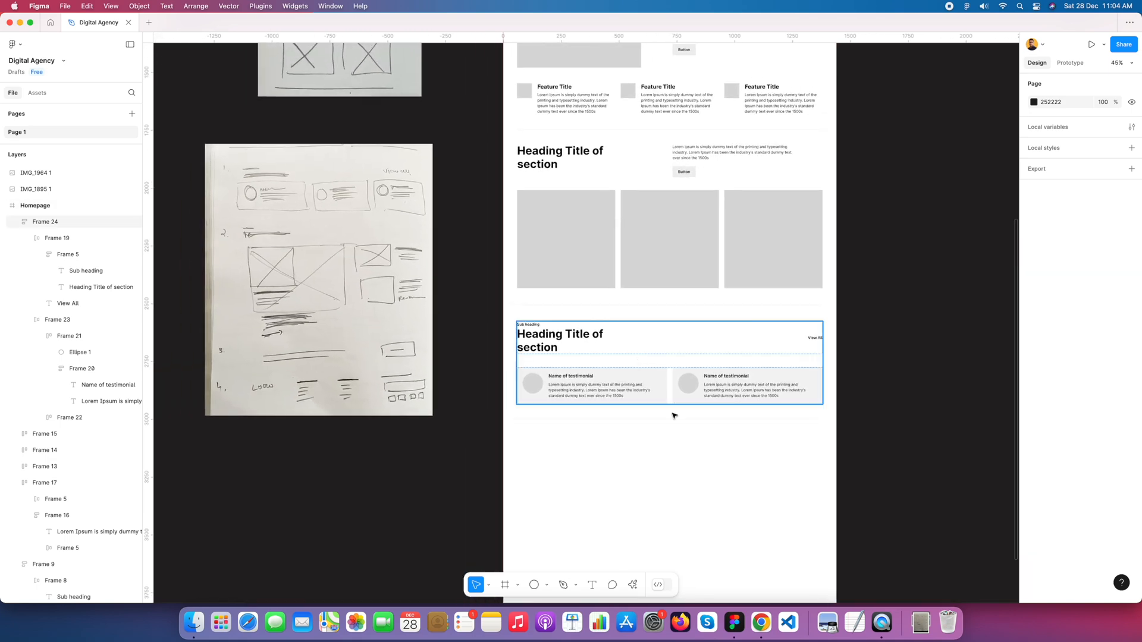